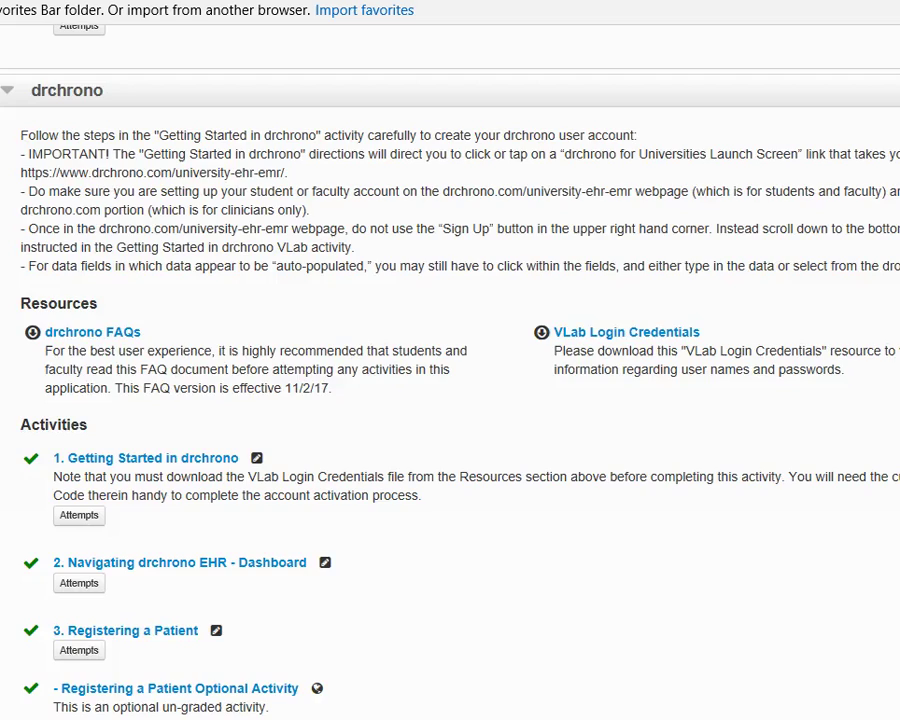
# Bring up the VLab Login Credentials document in place of the drchrono course page.
pyautogui.hotkey('ctrl', 'Tab')
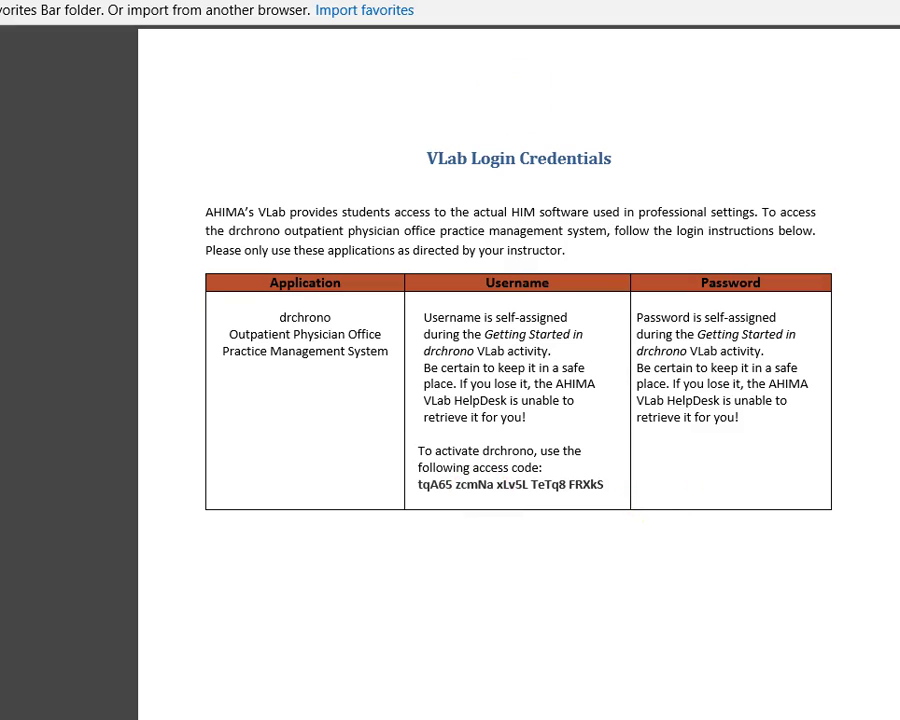
# Skim the drchrono FAQs PDF and return to the top of its first page.
pyautogui.scroll(-20, 583, 432)
pyautogui.scroll(10, 583, 432)
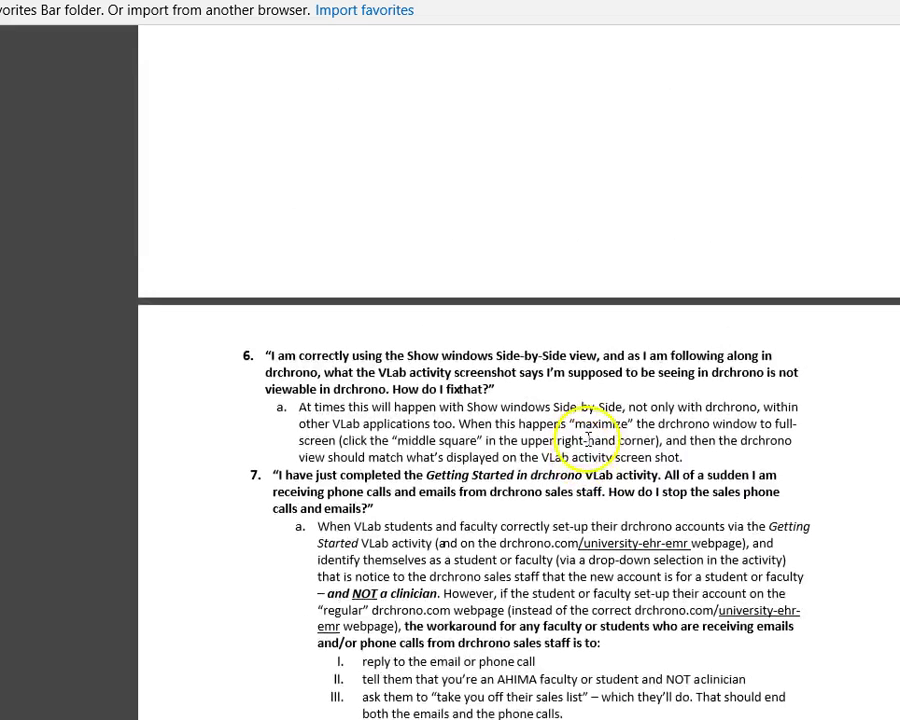
pyautogui.scroll(15, 588, 440)
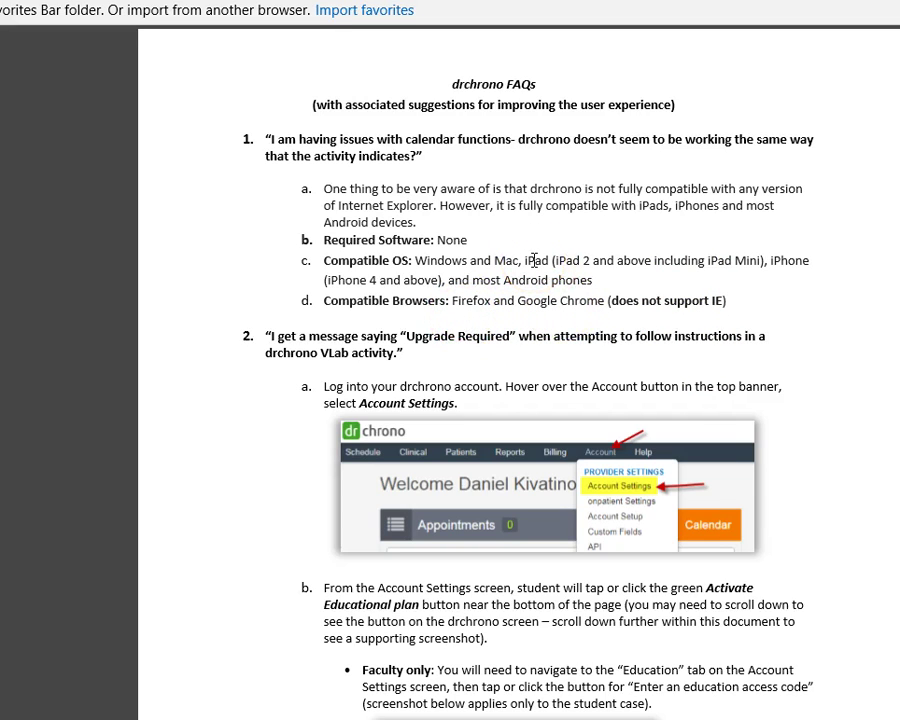
# Read the FAQs down to the Education Access Code Entry section, then return to the credentials document.
pyautogui.scroll(-2, 534, 260)
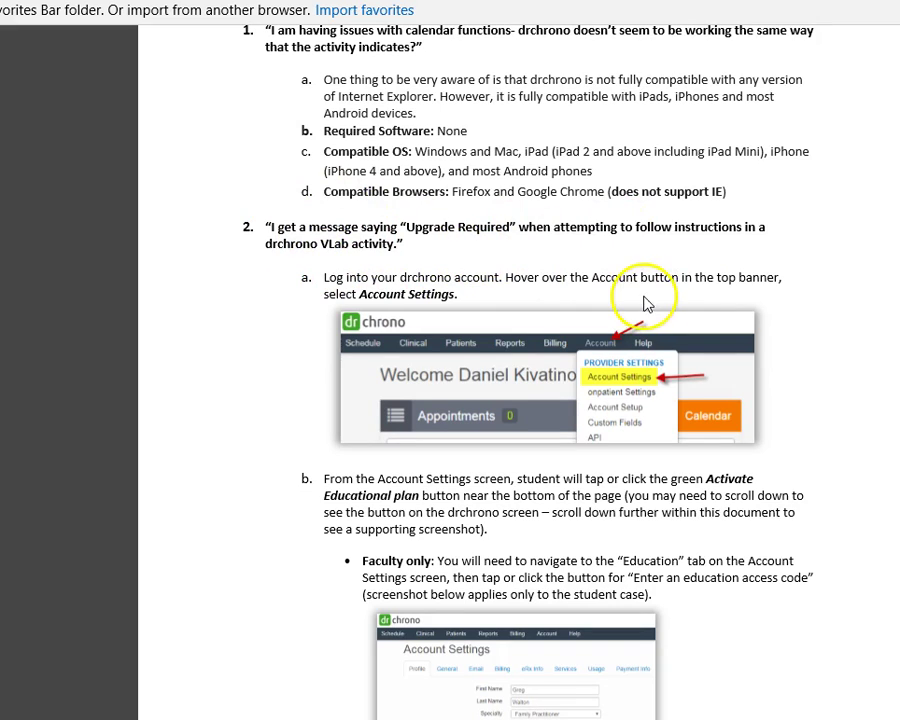
pyautogui.scroll(-2, 558, 314)
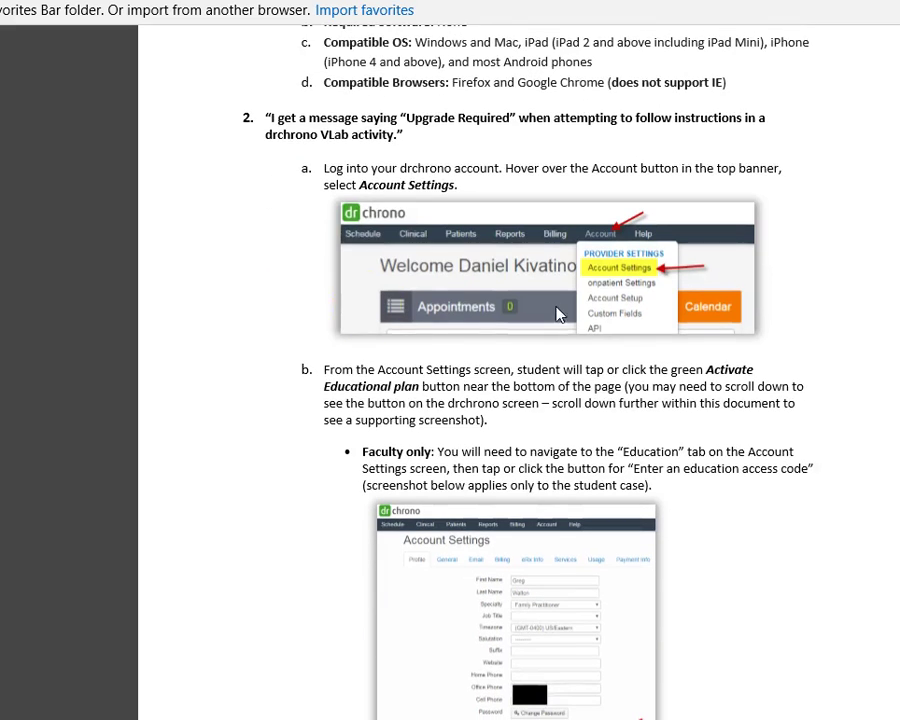
pyautogui.scroll(-4, 565, 182)
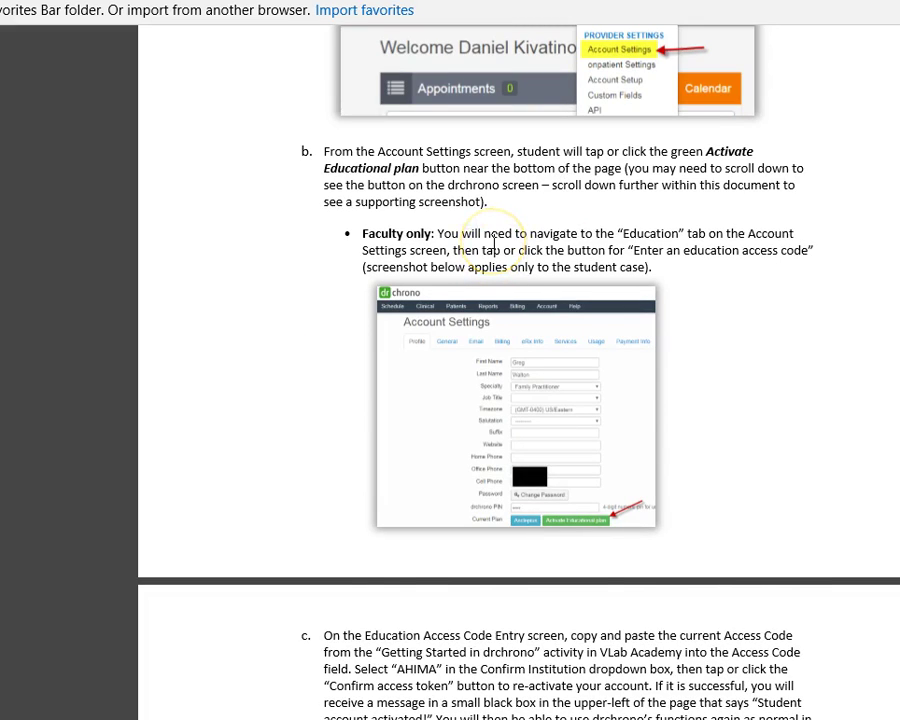
pyautogui.scroll(-4, 493, 246)
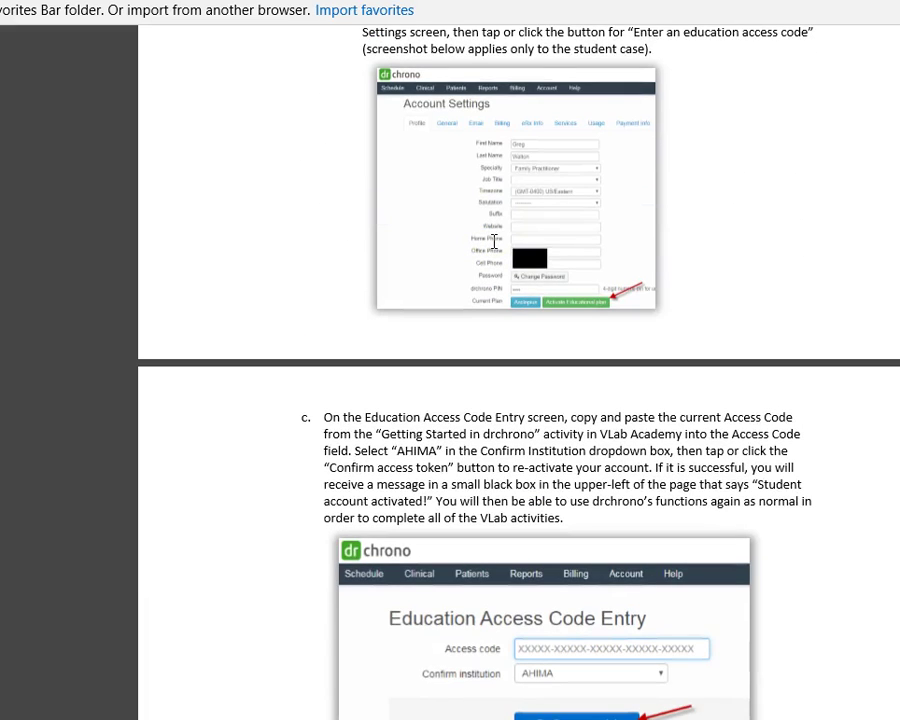
pyautogui.scroll(-4, 493, 241)
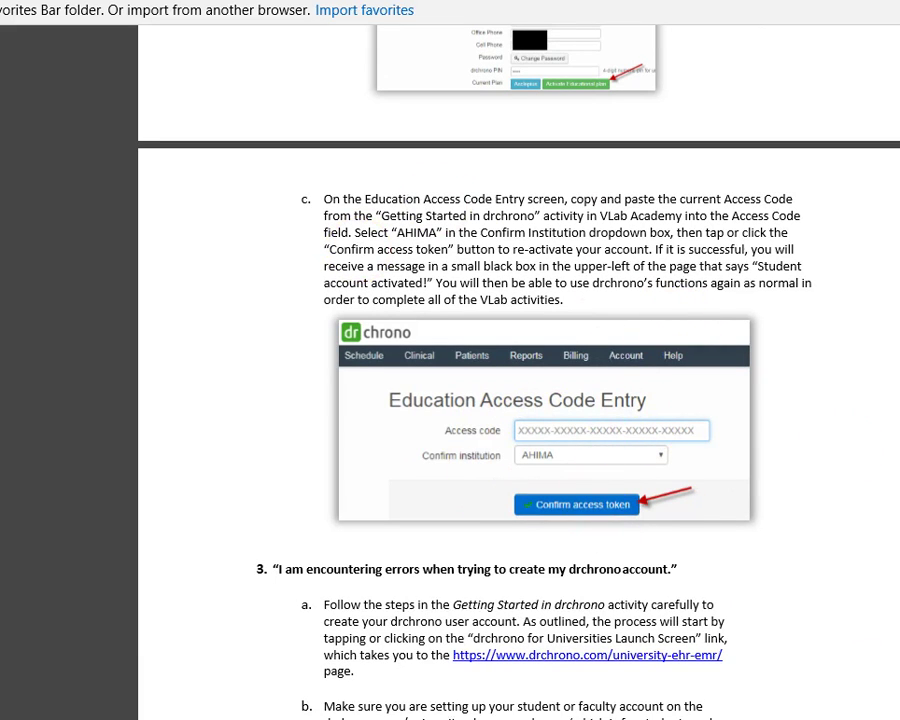
pyautogui.click(830, 2)
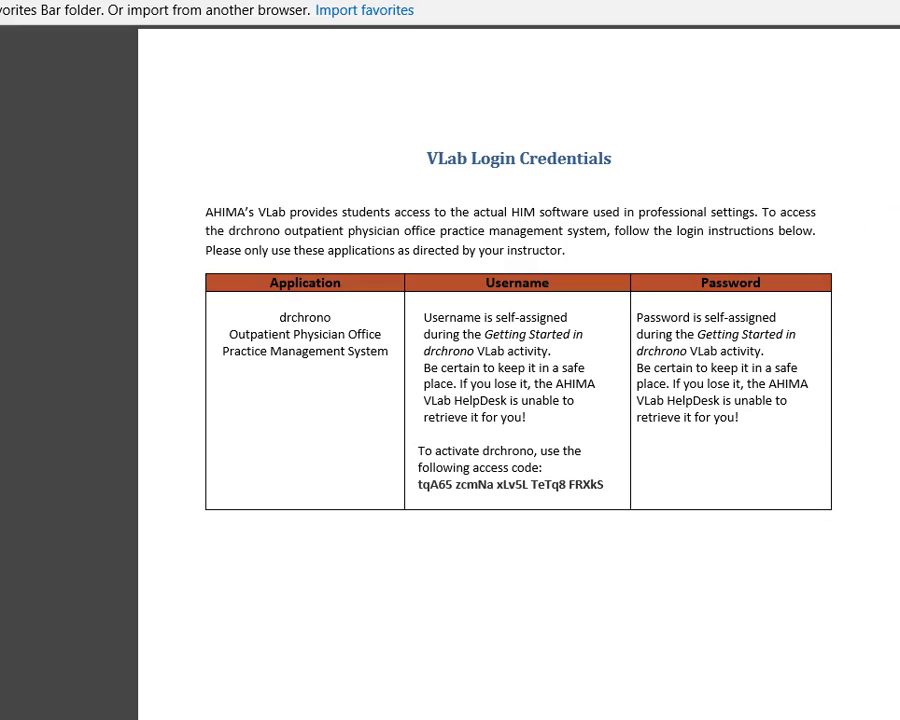
# Return to the drchrono FAQs and read sections 2b–2c down to question 3 on account-creation errors.
pyautogui.hotkey('ctrl', 'Tab')
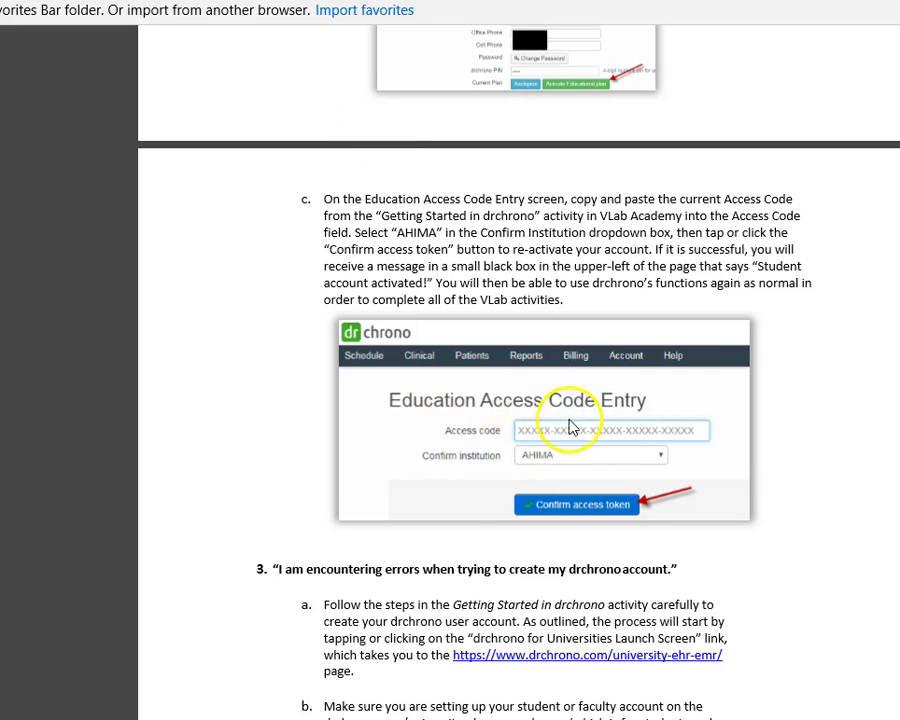
pyautogui.scroll(5, 497, 432)
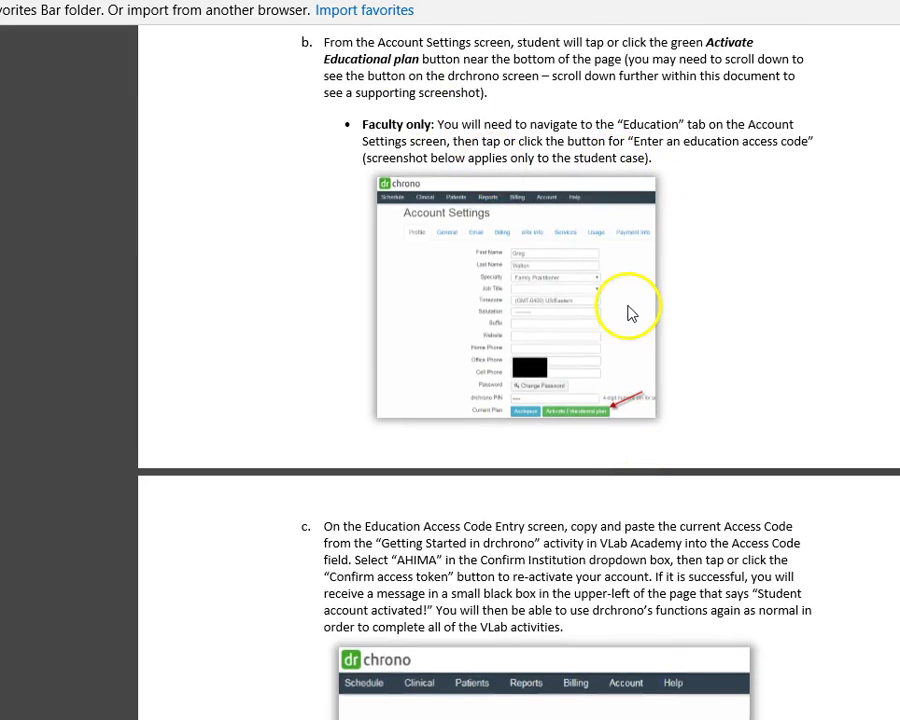
pyautogui.scroll(-2, 630, 450)
pyautogui.scroll(-3, 609, 560)
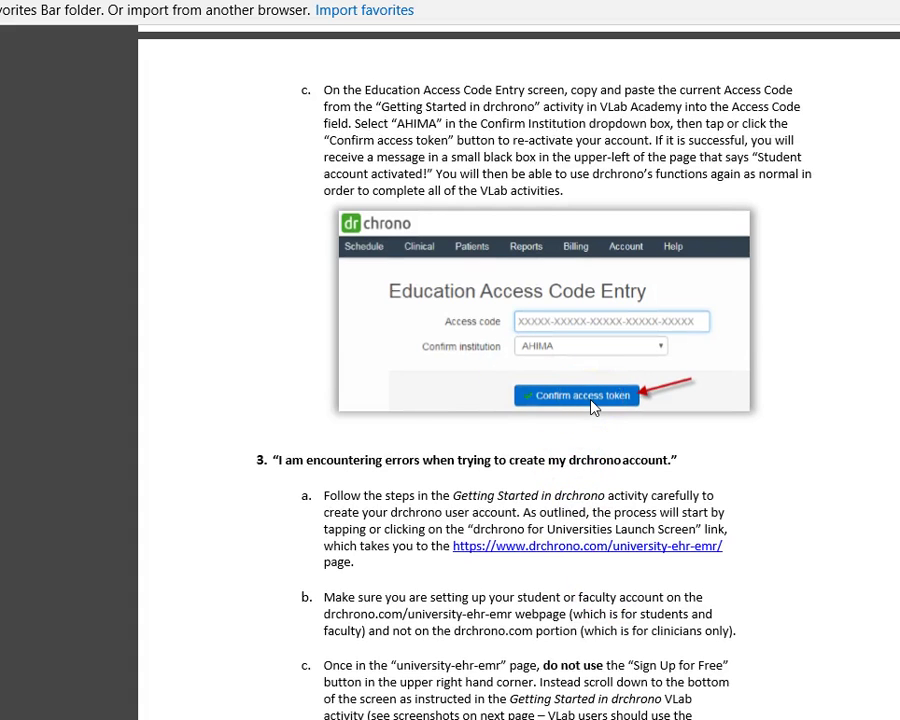
pyautogui.scroll(-2, 450, 437)
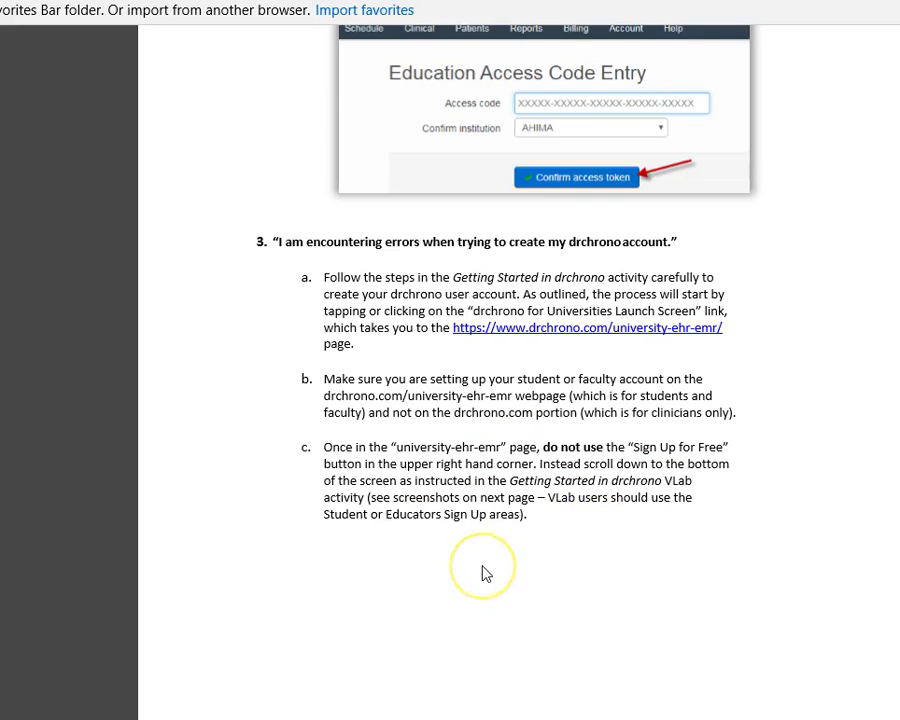
# Go back to the top of the FAQs, then down past question 3 to the sign-up screenshots.
pyautogui.scroll(15, 483, 573)
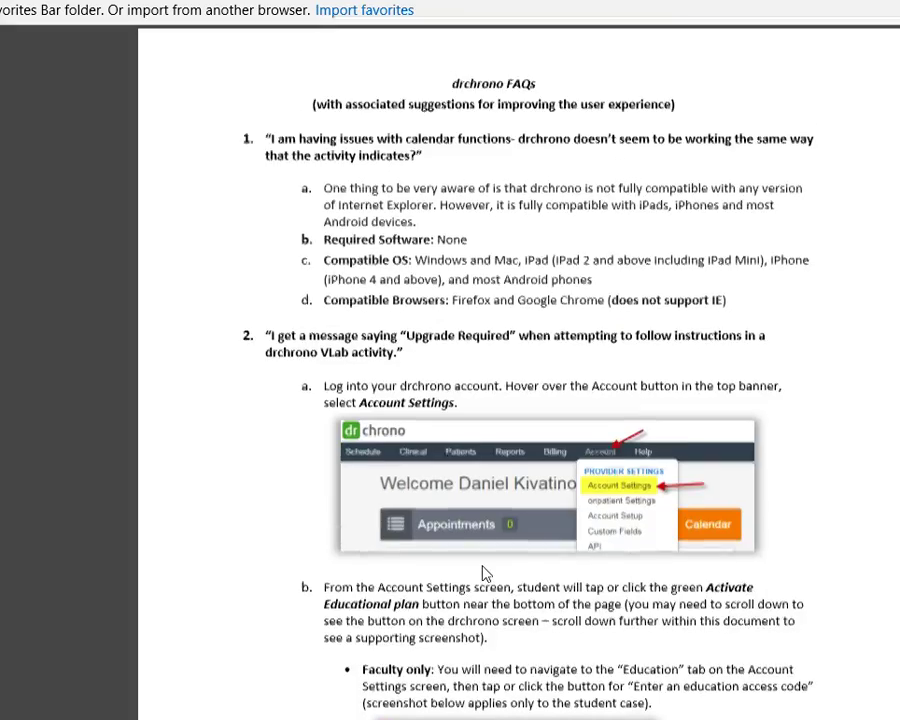
pyautogui.scroll(-20, 483, 573)
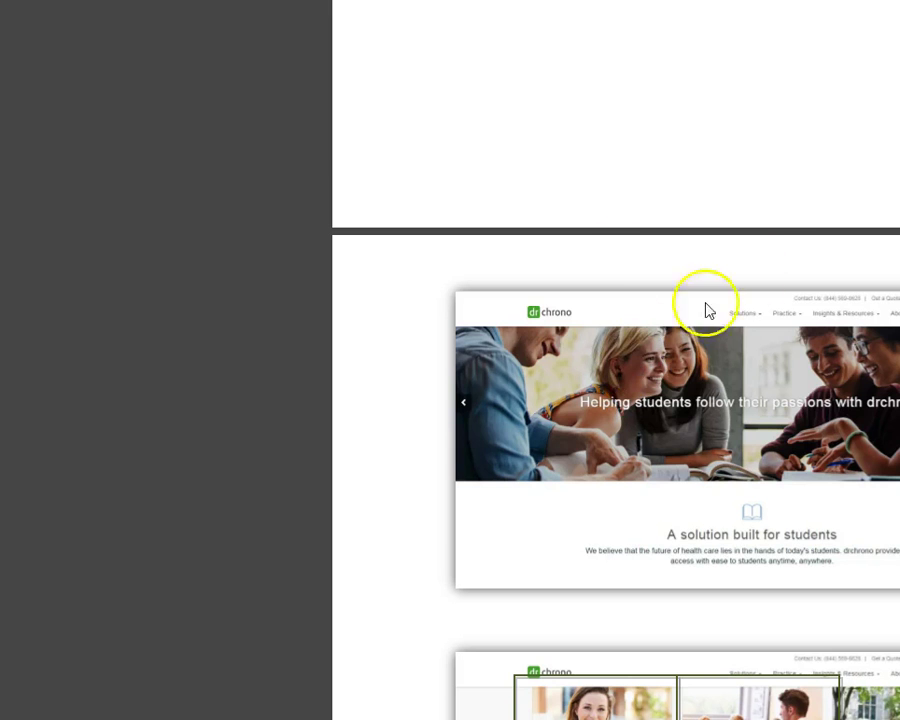
# Read through FAQ questions 4 to 9.
pyautogui.scroll(-3, 762, 260)
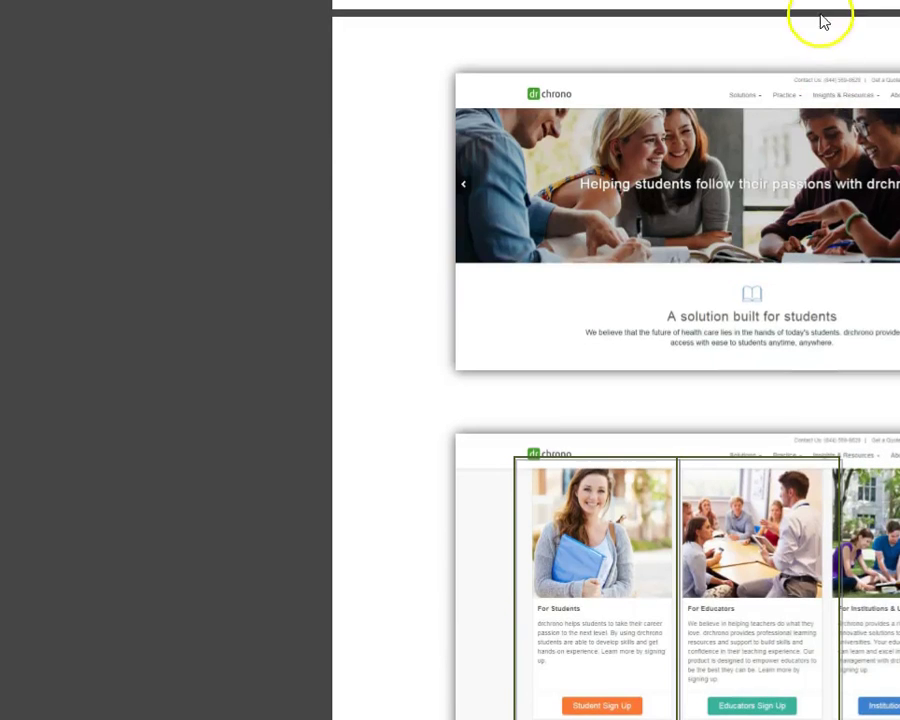
pyautogui.scroll(-2, 600, 175)
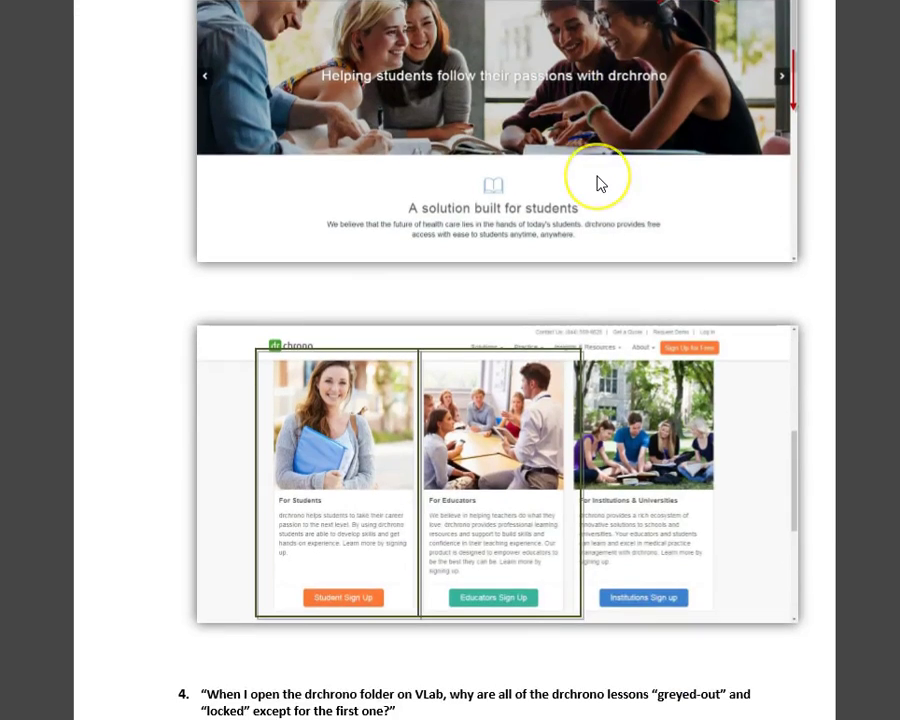
pyautogui.scroll(-3, 600, 182)
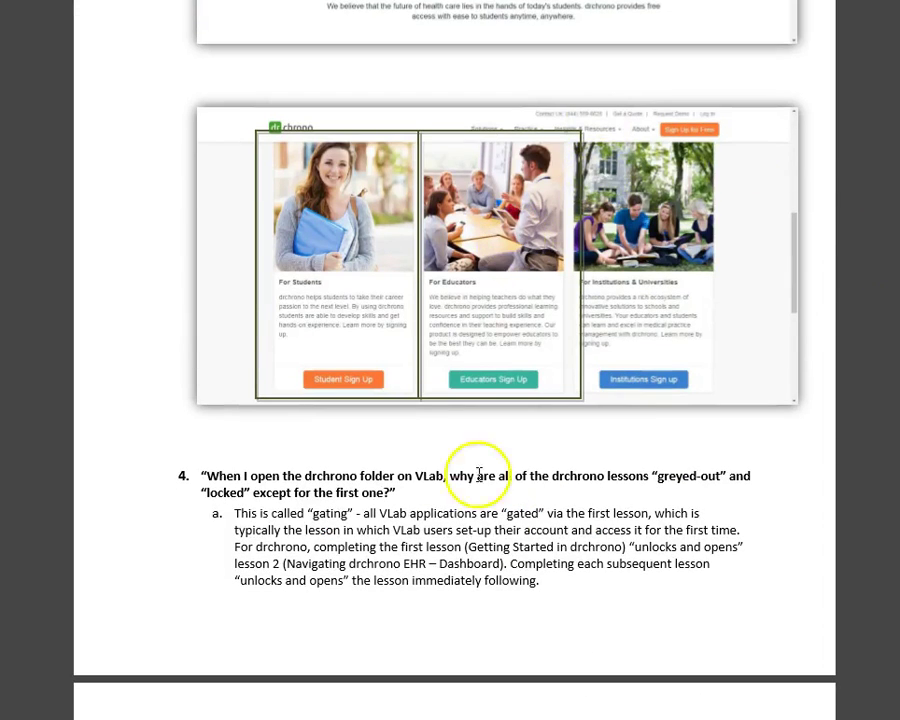
pyautogui.scroll(4, 639, 523)
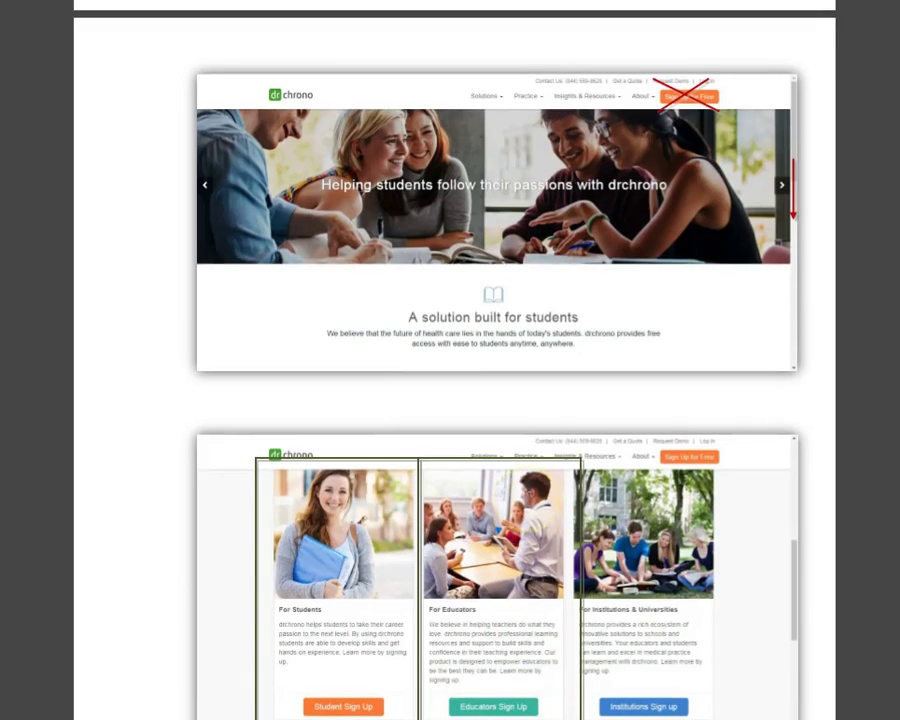
pyautogui.scroll(-7, 528, 500)
pyautogui.scroll(-12, 527, 500)
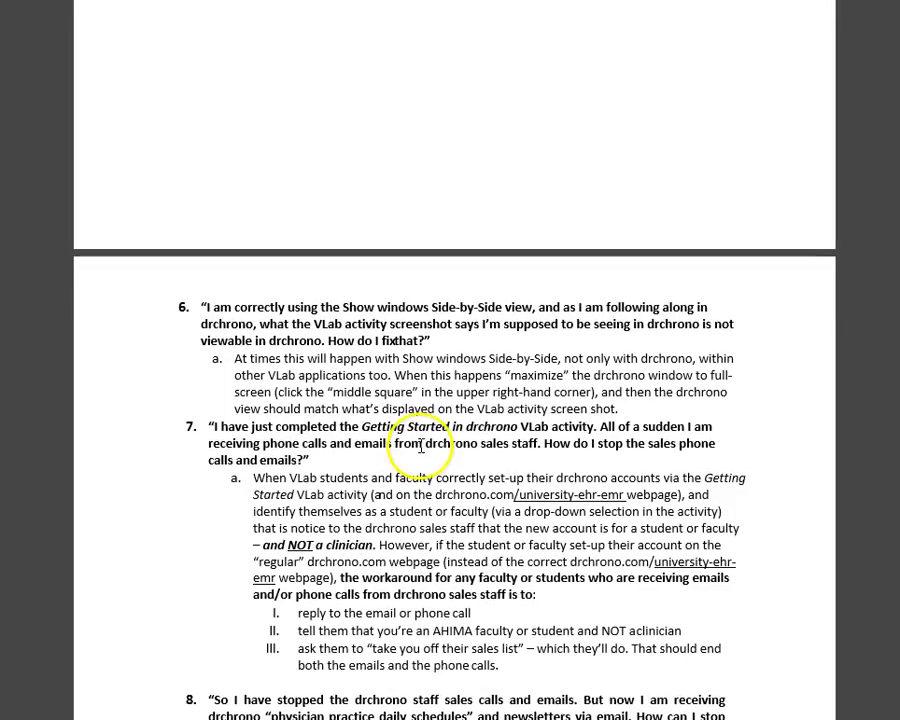
pyautogui.scroll(-2, 421, 447)
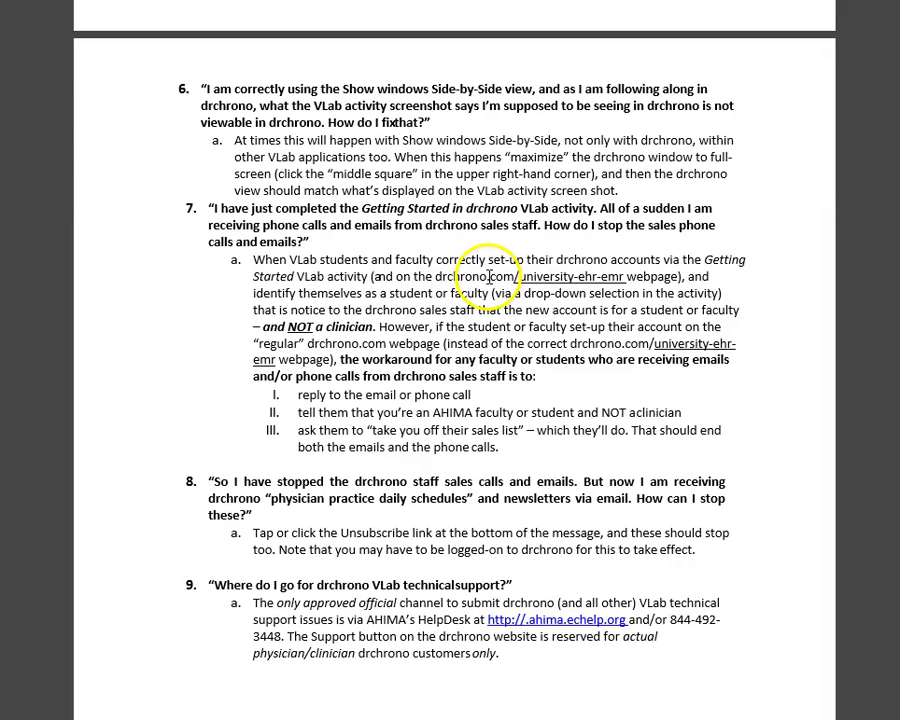
pyautogui.scroll(-3, 503, 352)
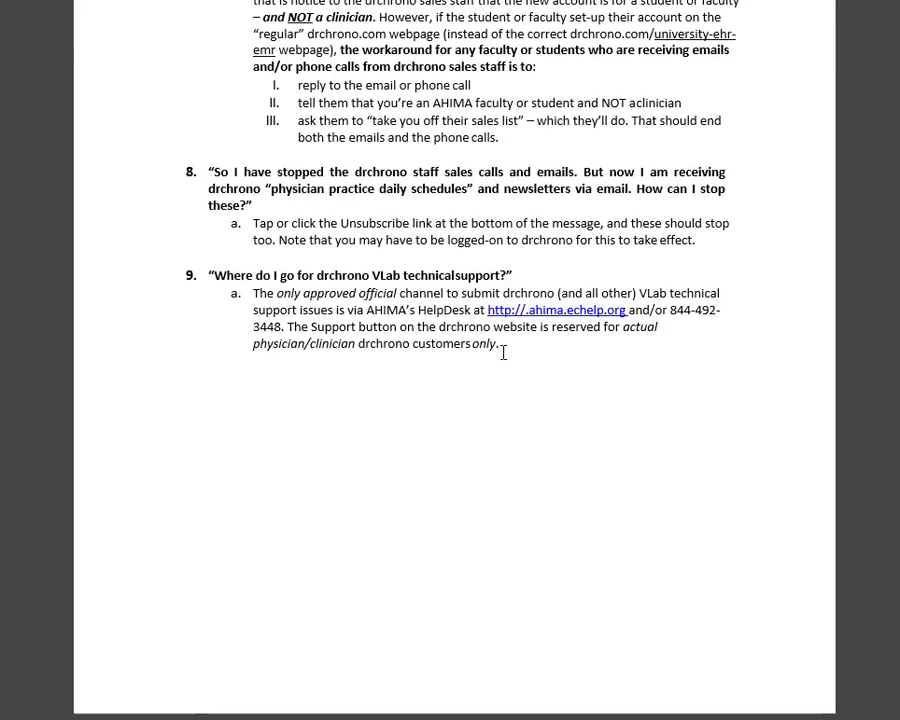
# Scroll back up to the drchrono sign-up screenshots and bring up the drchrono login page.
pyautogui.scroll(1, 503, 352)
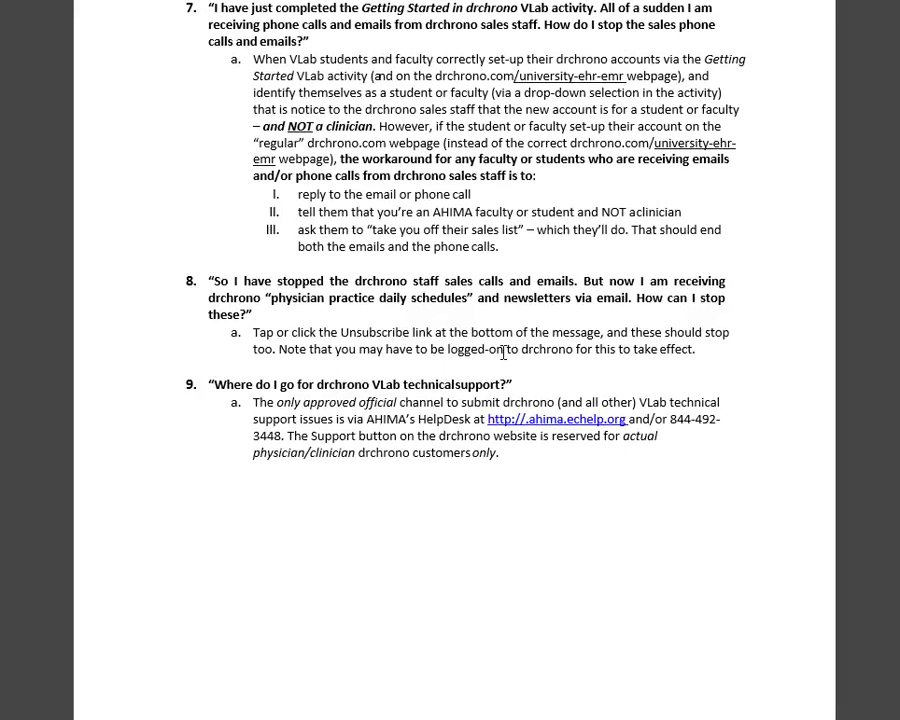
pyautogui.scroll(2, 503, 352)
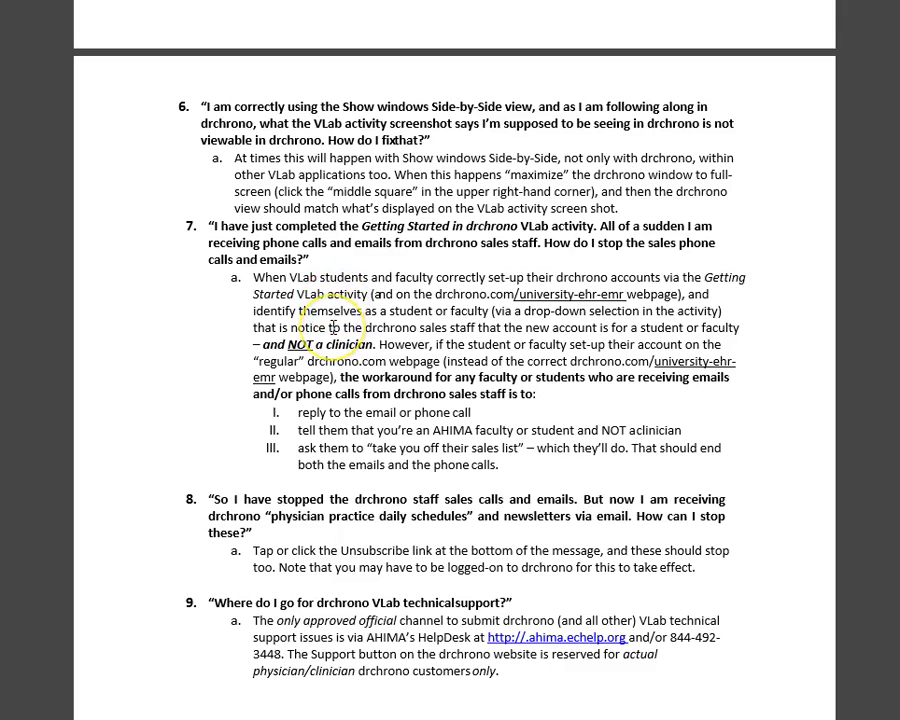
pyautogui.scroll(10, 333, 327)
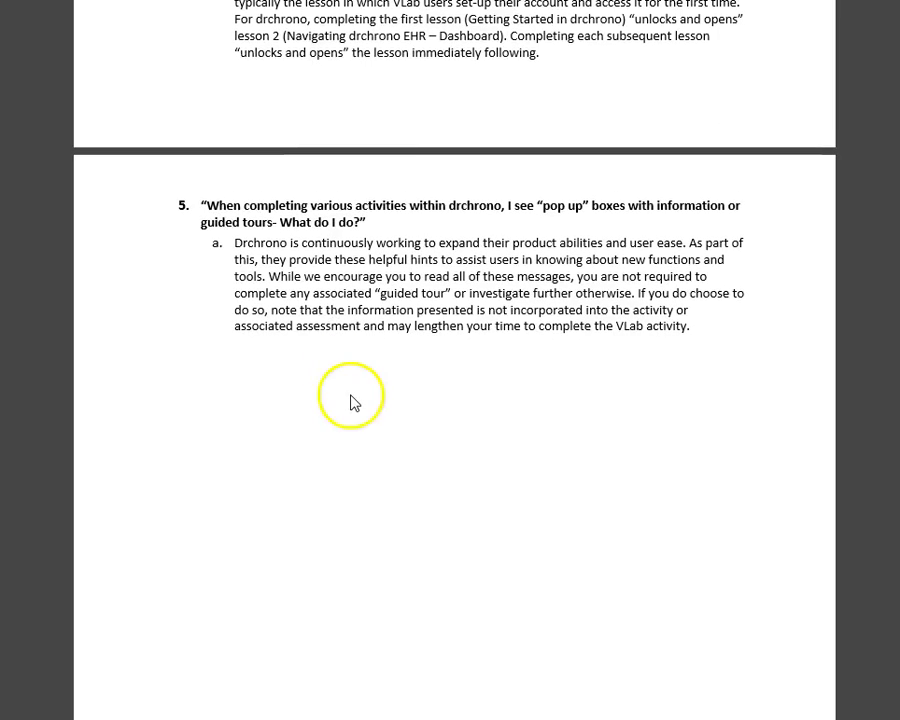
pyautogui.scroll(2, 351, 401)
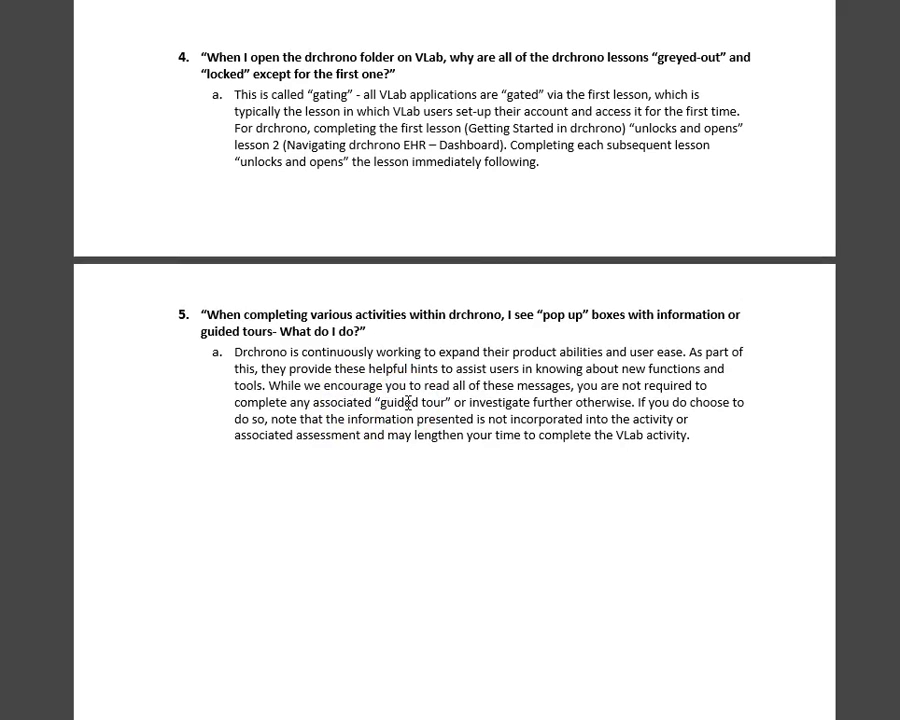
pyautogui.scroll(3, 433, 213)
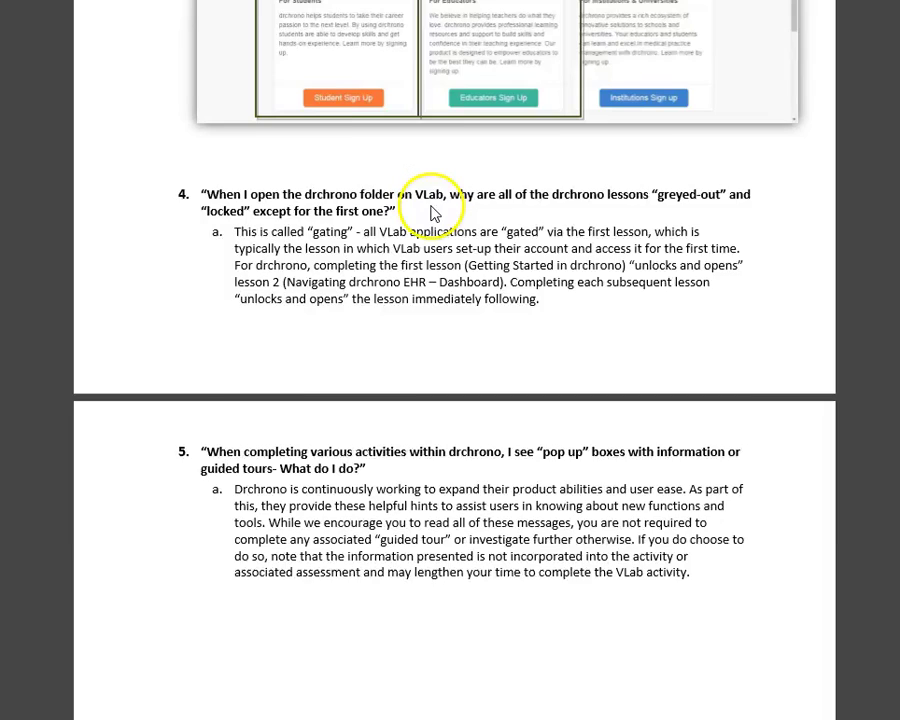
pyautogui.scroll(4, 433, 213)
pyautogui.scroll(2, 446, 357)
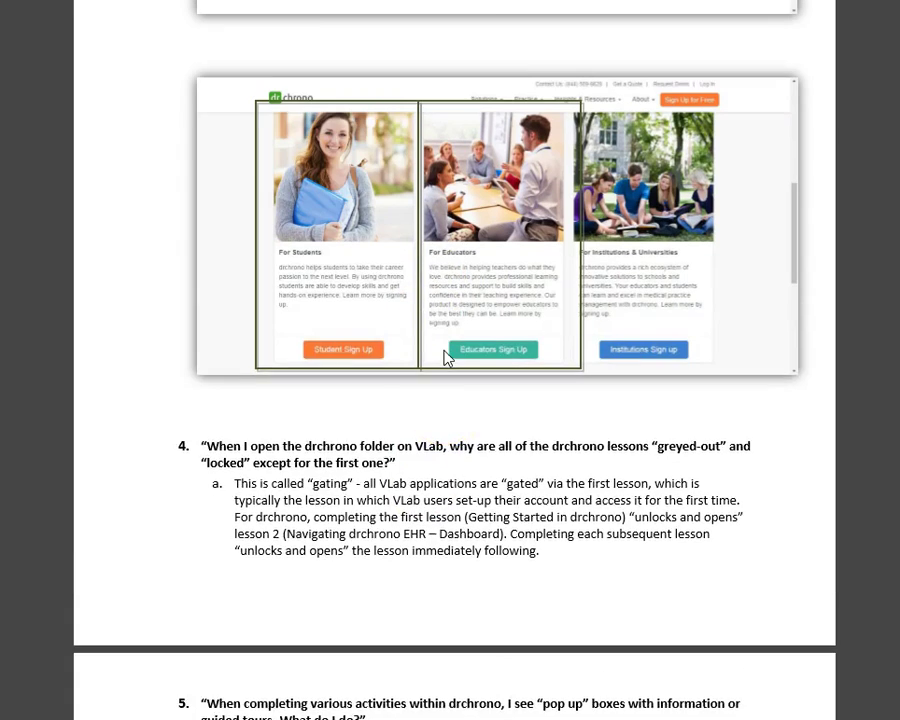
pyautogui.scroll(5, 368, 263)
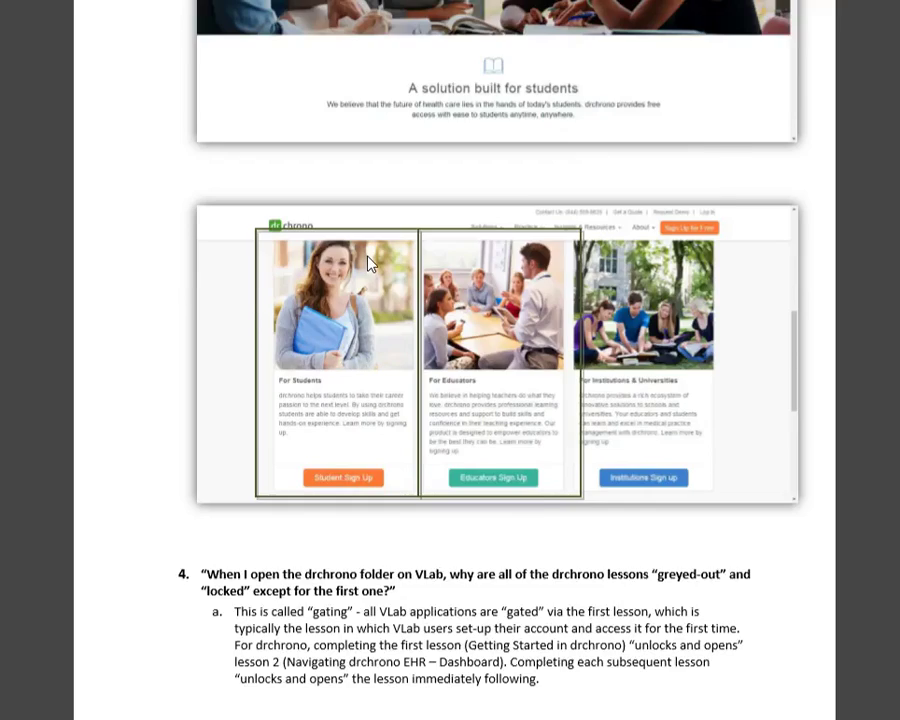
pyautogui.click(364, 280)
pyautogui.scroll(4, 362, 296)
pyautogui.scroll(1, 362, 296)
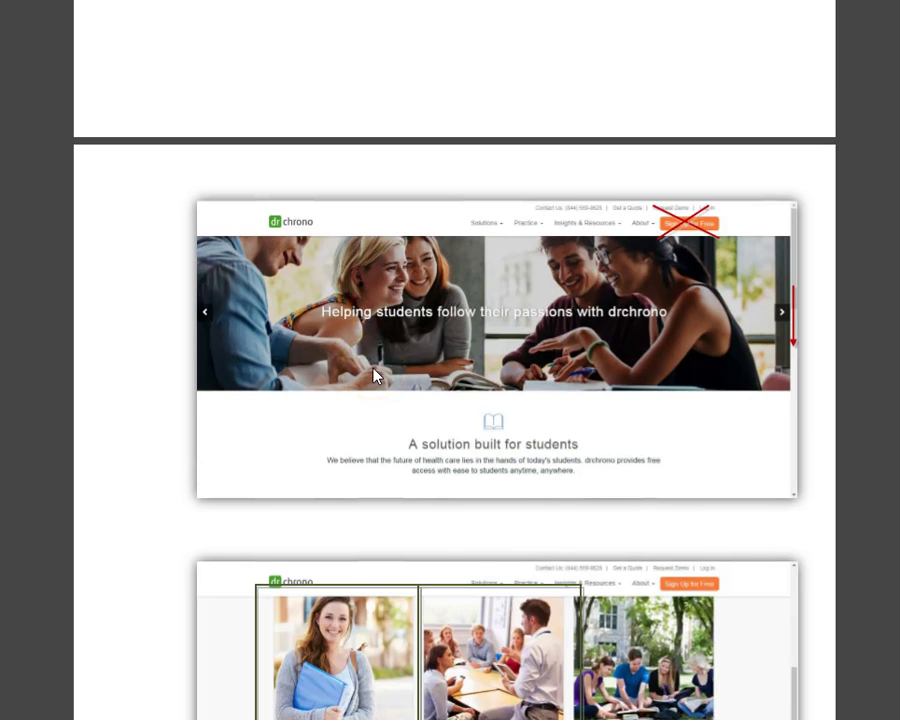
pyautogui.scroll(-5, 373, 375)
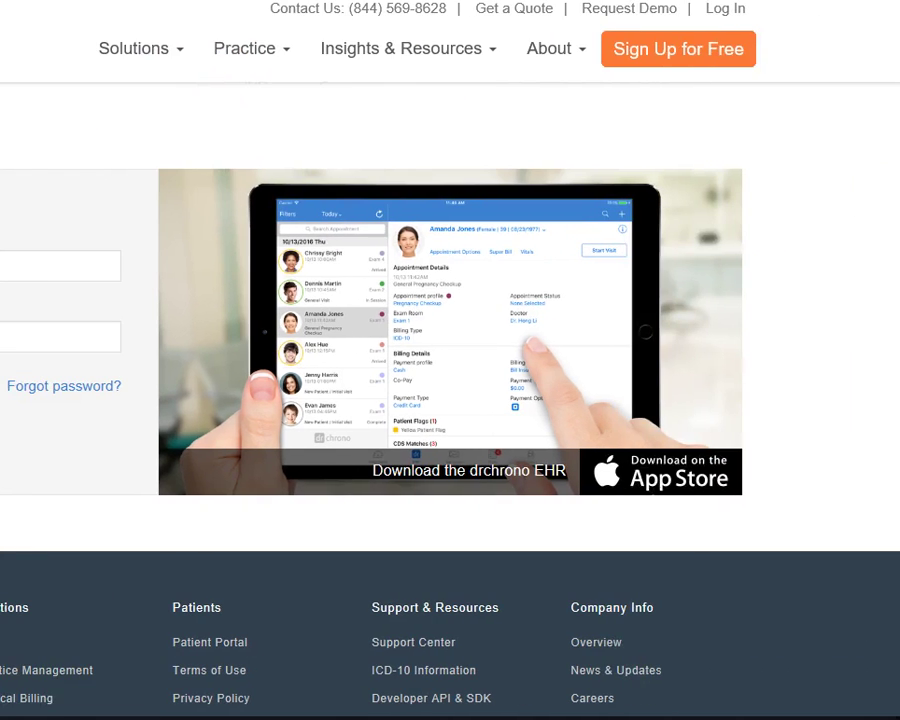
# Select the contact line at the top of the window.
pyautogui.scroll(-3, 259, 205)
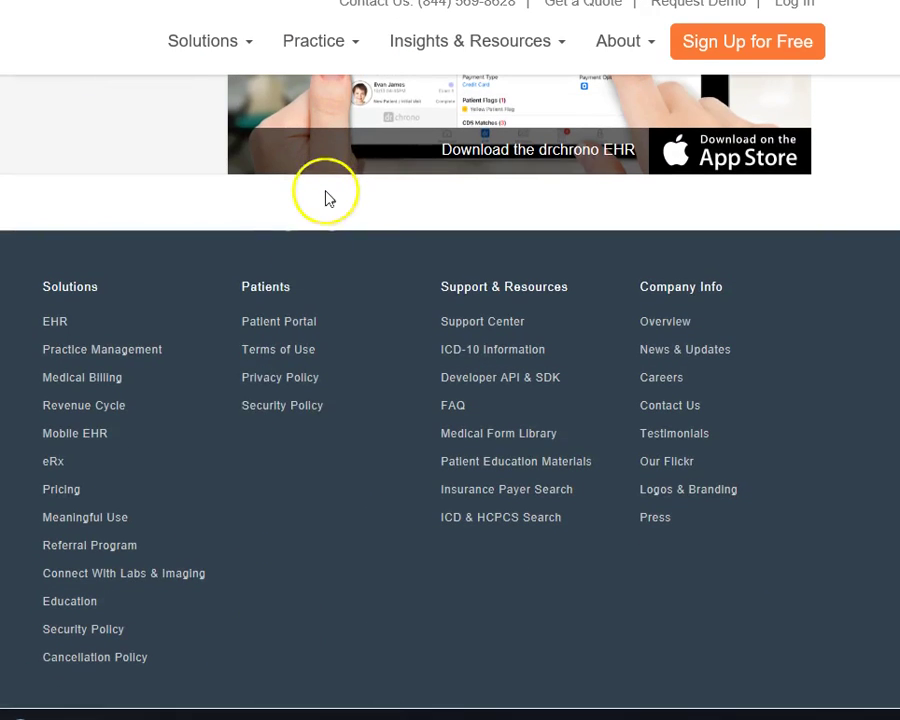
pyautogui.scroll(3, 348, 452)
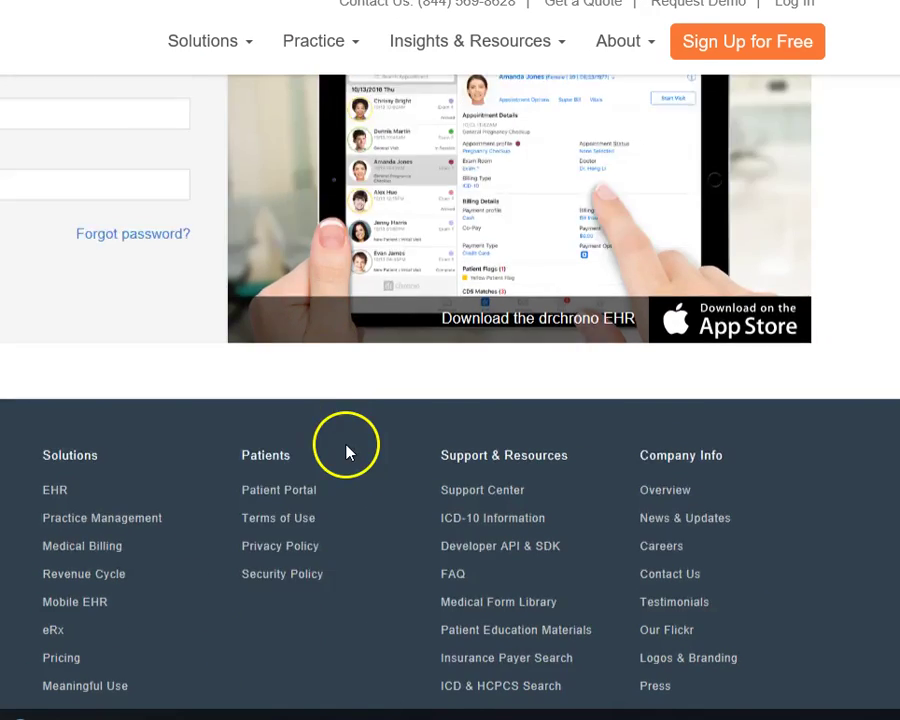
pyautogui.moveTo(415, 4); pyautogui.dragTo(815, 6)
pyautogui.click(515, 6)
pyautogui.moveTo(339, 3); pyautogui.dragTo(815, 6)
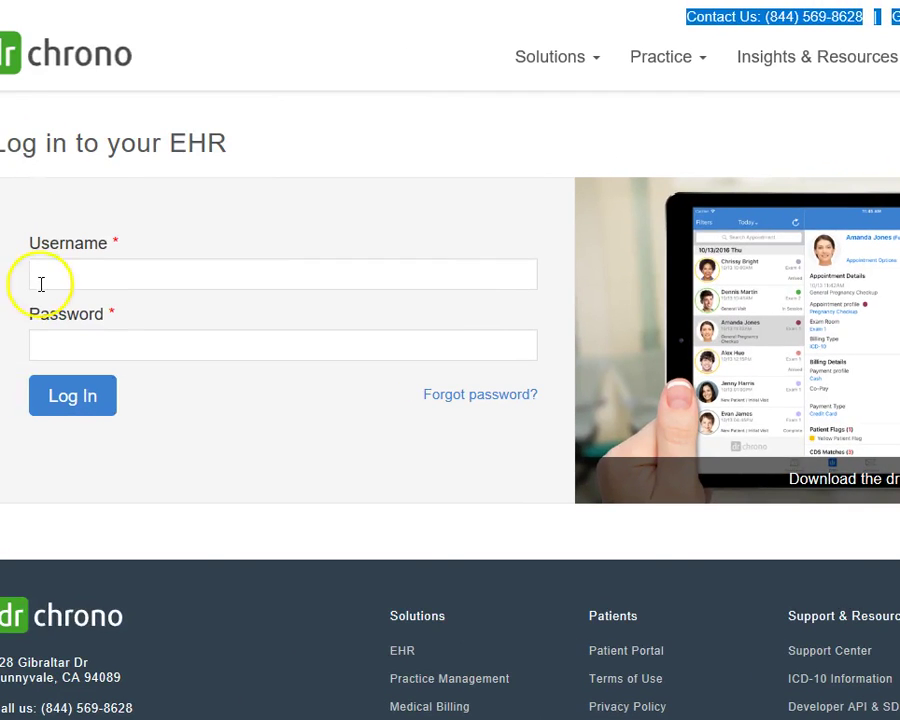
# Sign in to drchrono with the student username and password.
pyautogui.click(53, 273)
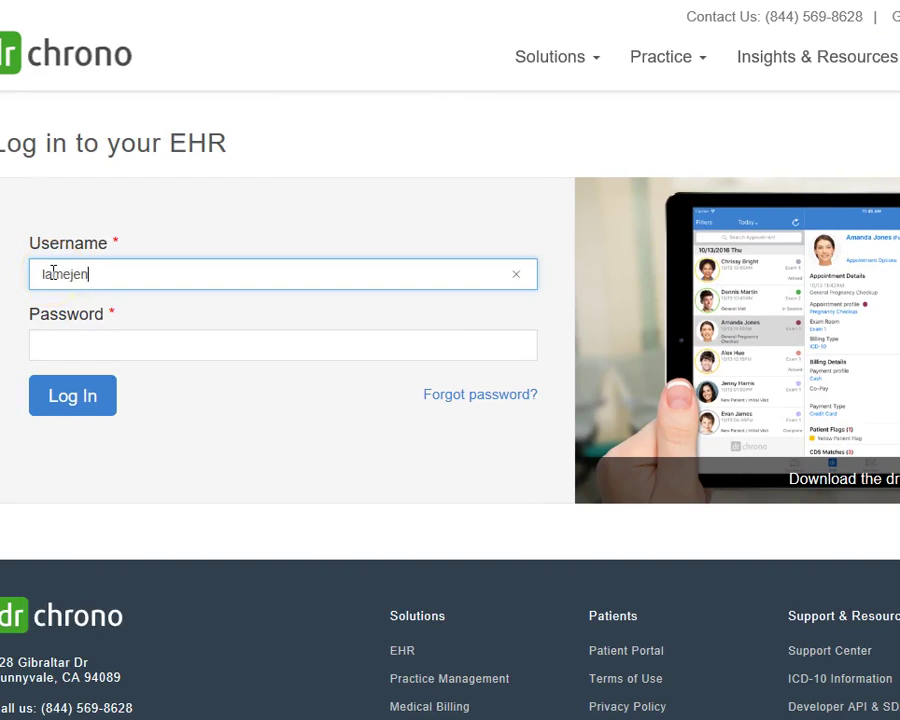
pyautogui.press('Tab')
pyautogui.write('•••')
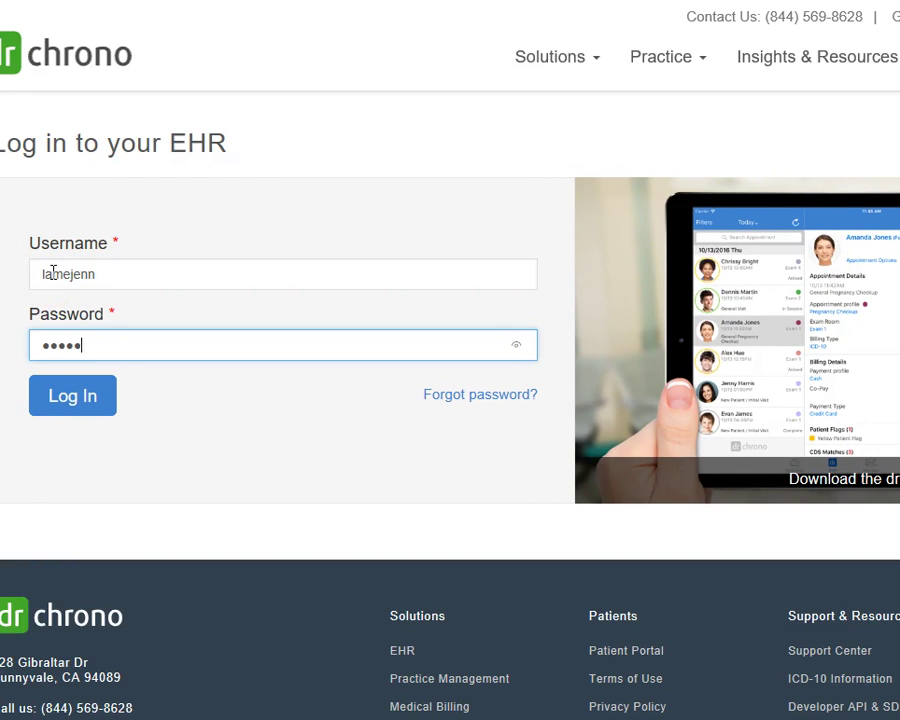
pyautogui.click(90, 394)
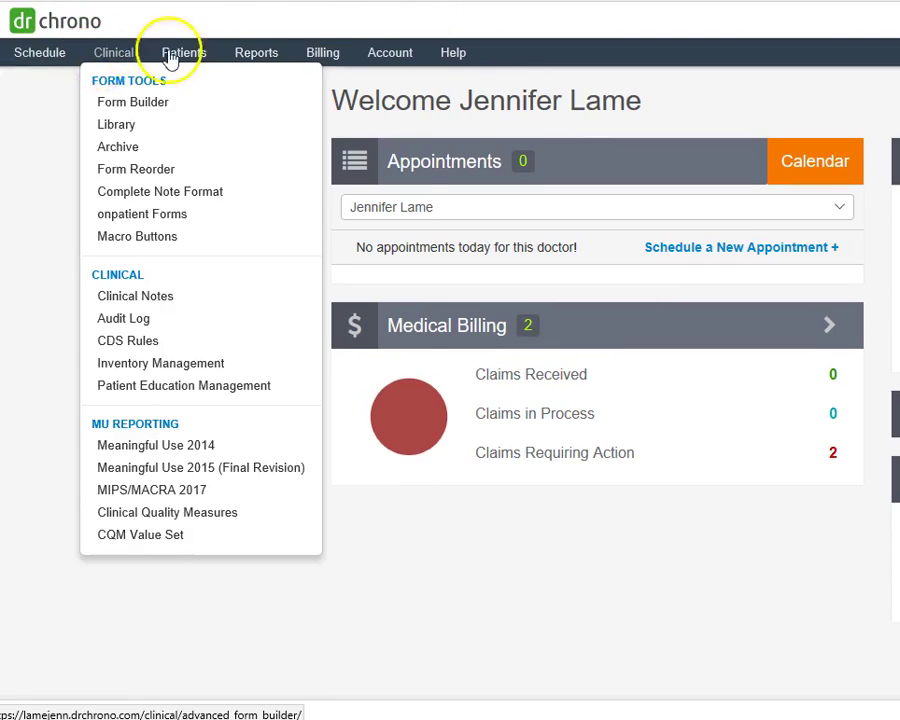
pyautogui.moveTo(312, 57)
pyautogui.moveTo(463, 62)
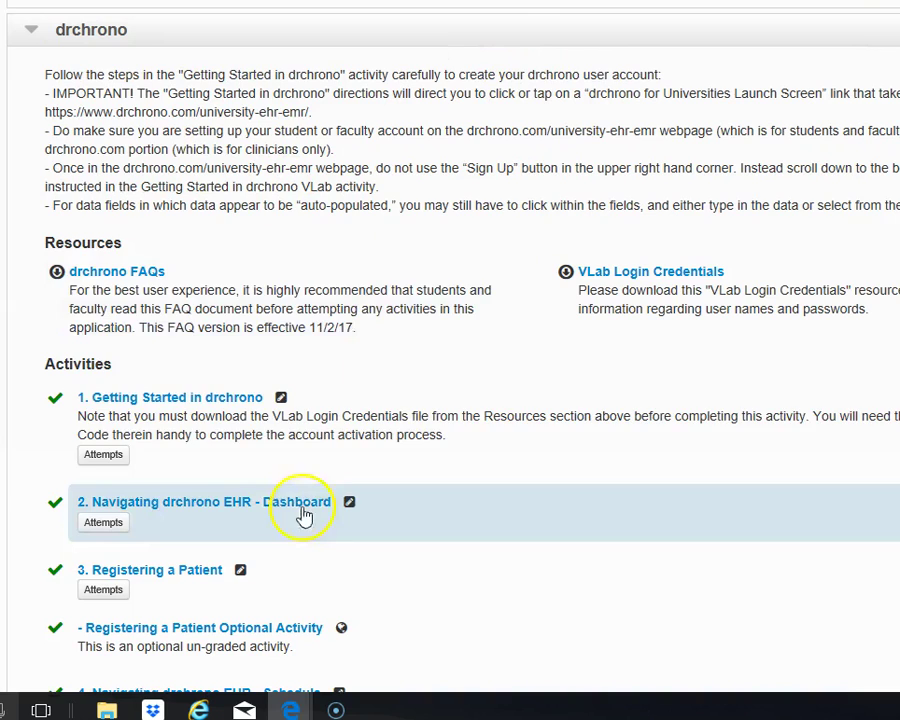
pyautogui.scroll(-2, 515, 313)
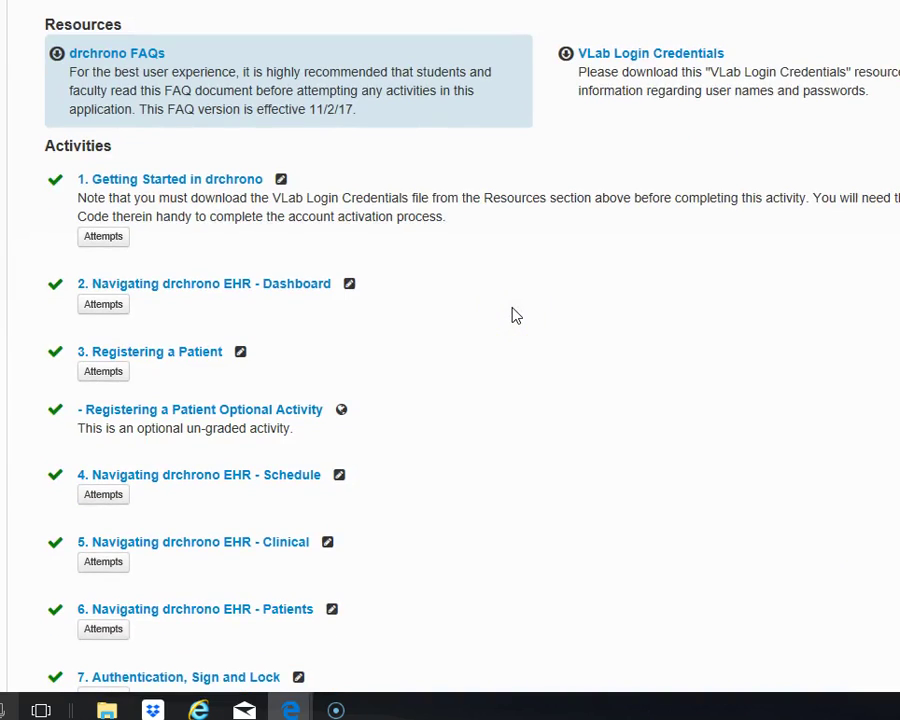
pyautogui.scroll(-2, 513, 315)
pyautogui.click(447, 358)
pyautogui.scroll(1, 448, 358)
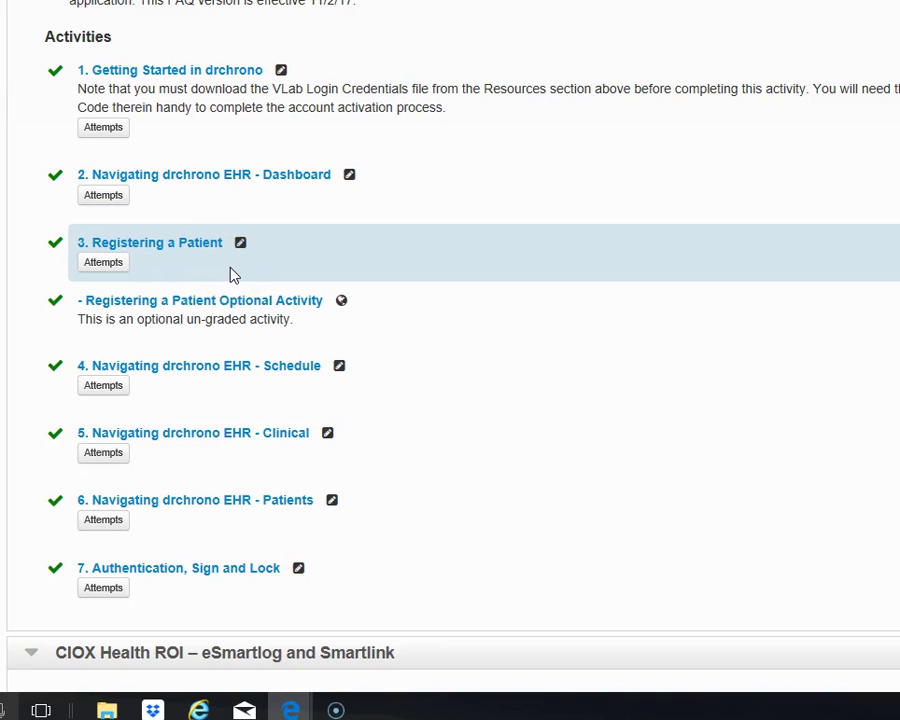
pyautogui.click(172, 157)
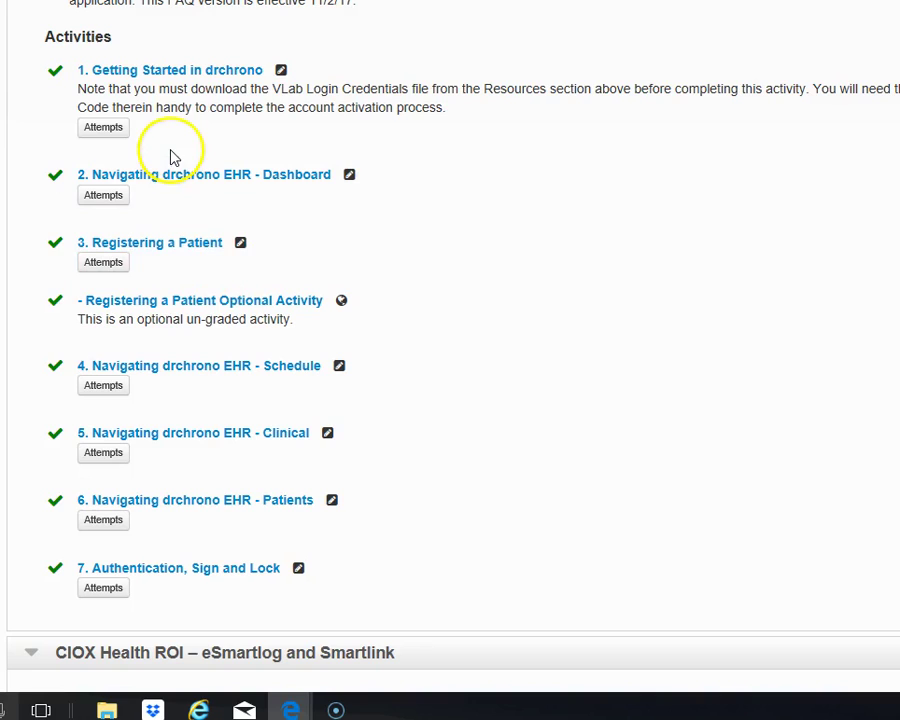
pyautogui.click(198, 64)
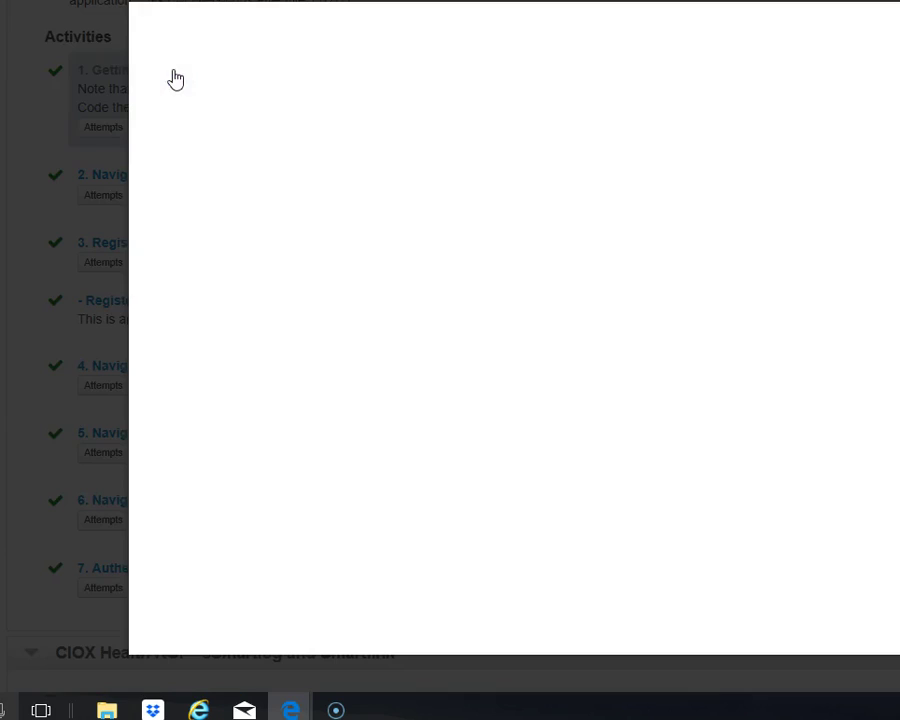
pyautogui.click(373, 270)
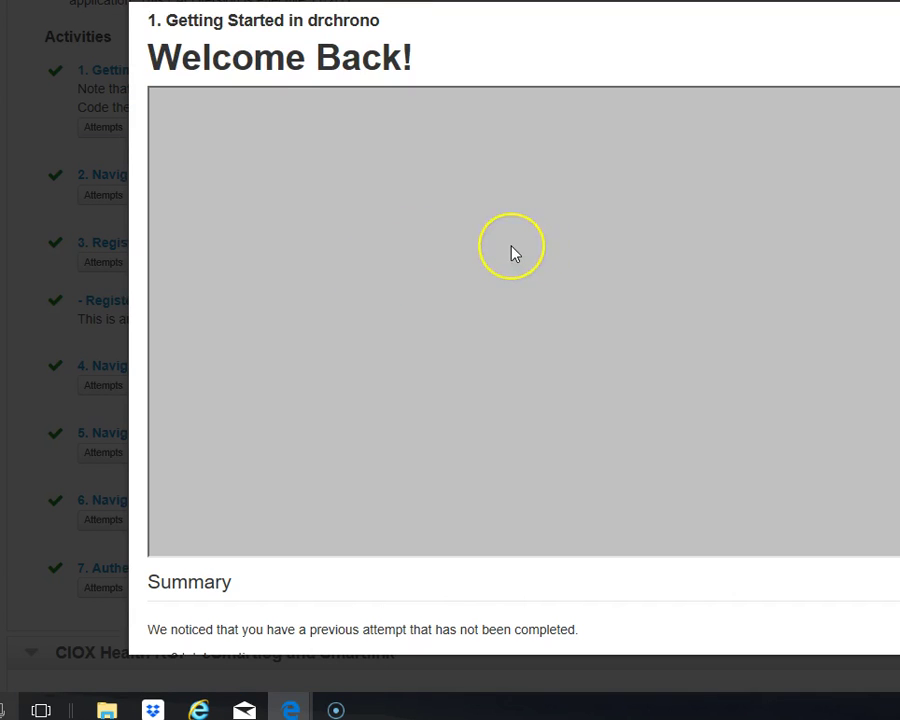
pyautogui.scroll(-3, 512, 253)
pyautogui.click(245, 605)
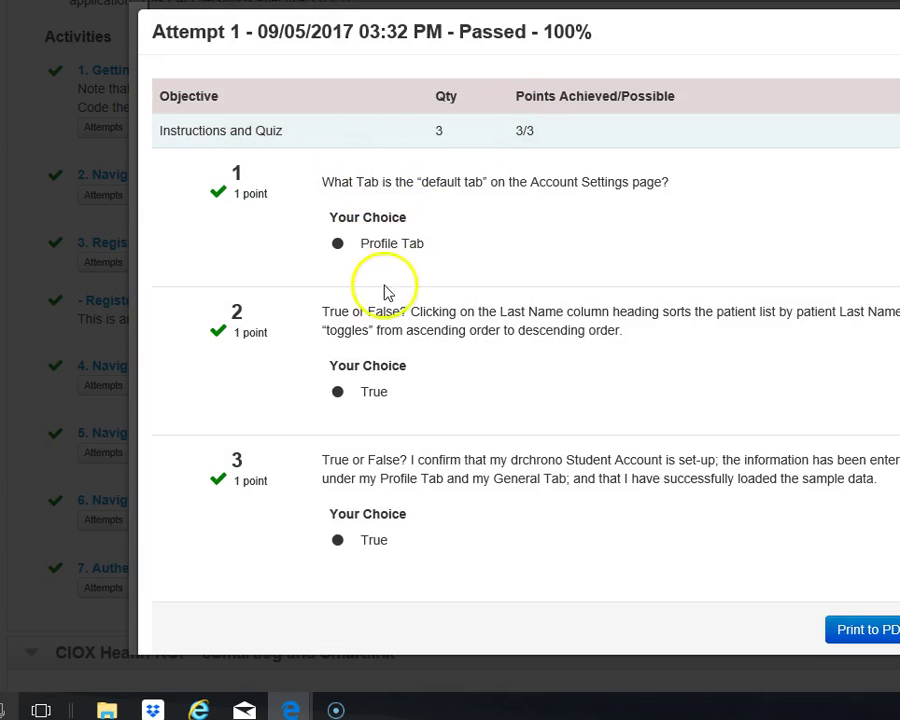
pyautogui.scroll(-1, 307, 378)
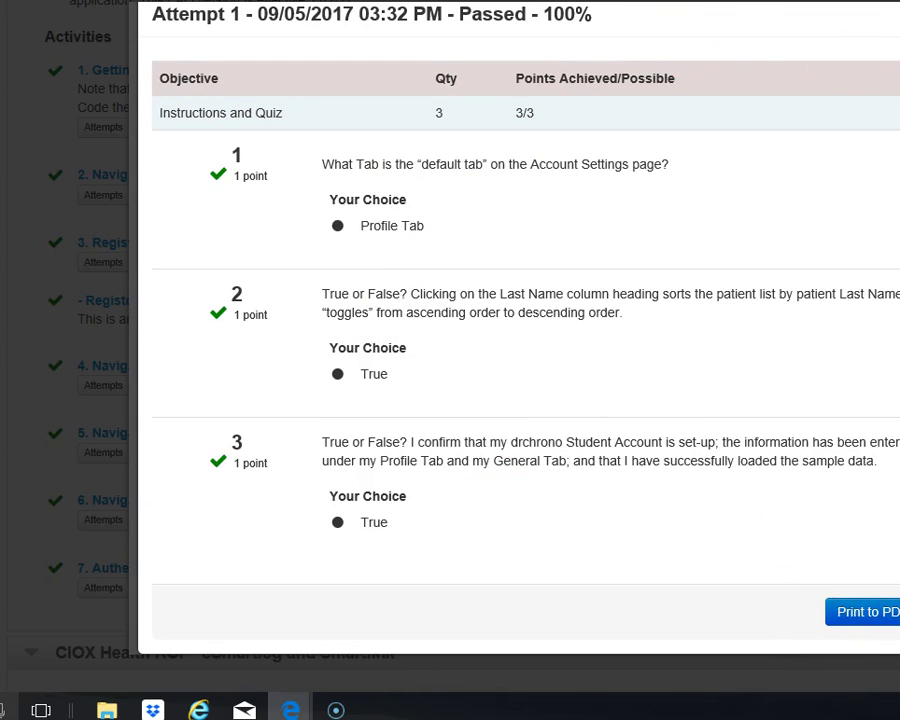
pyautogui.click(122, 30)
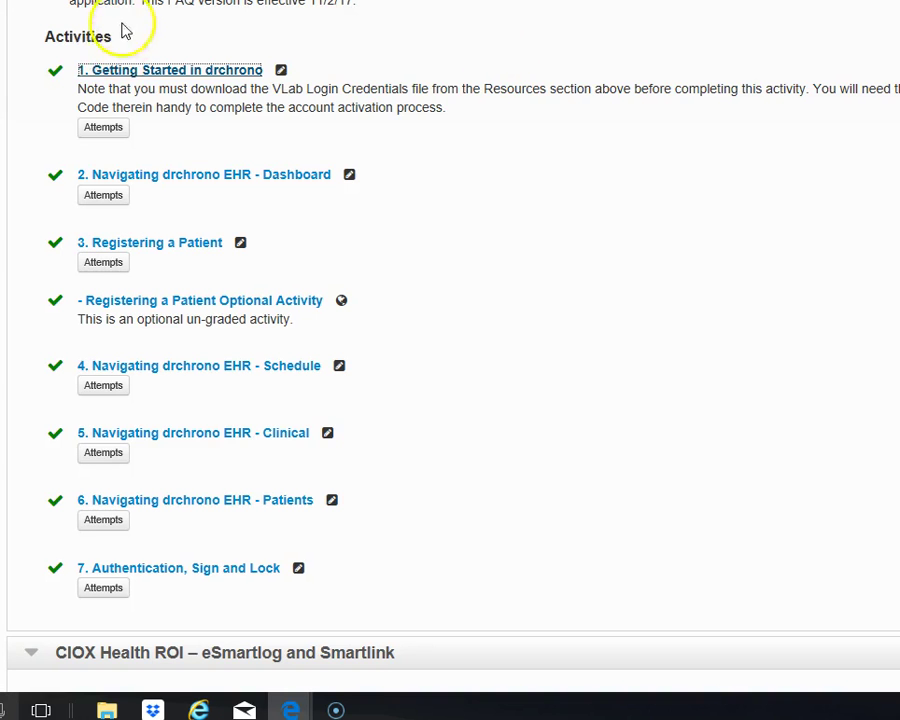
# Open activity 2, Navigating drchrono EHR - Dashboard, at slide 1 of 6.
pyautogui.click(248, 190)
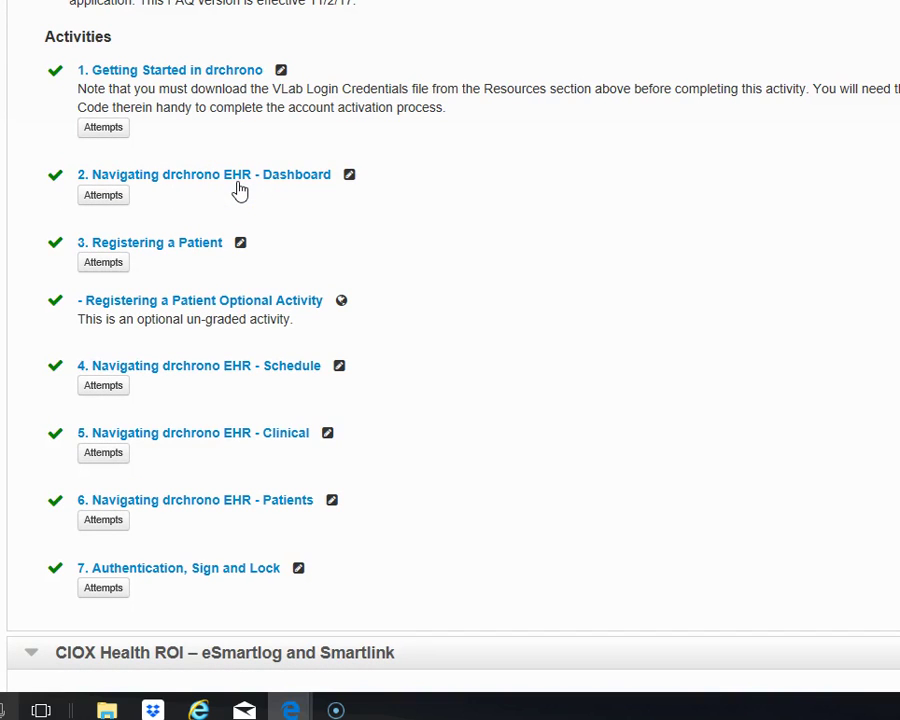
pyautogui.click(210, 188)
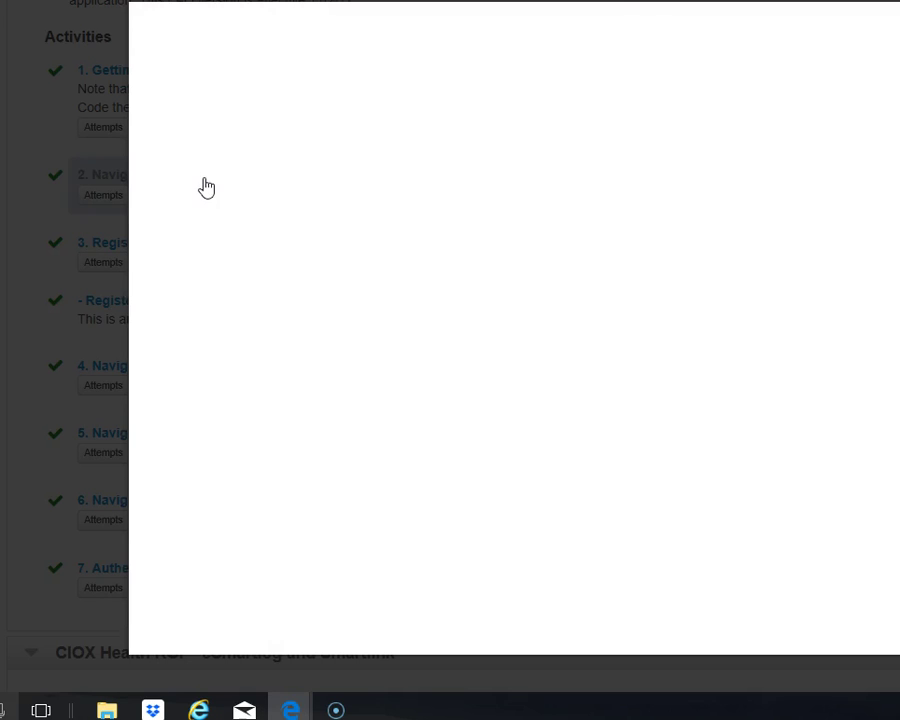
pyautogui.click(444, 221)
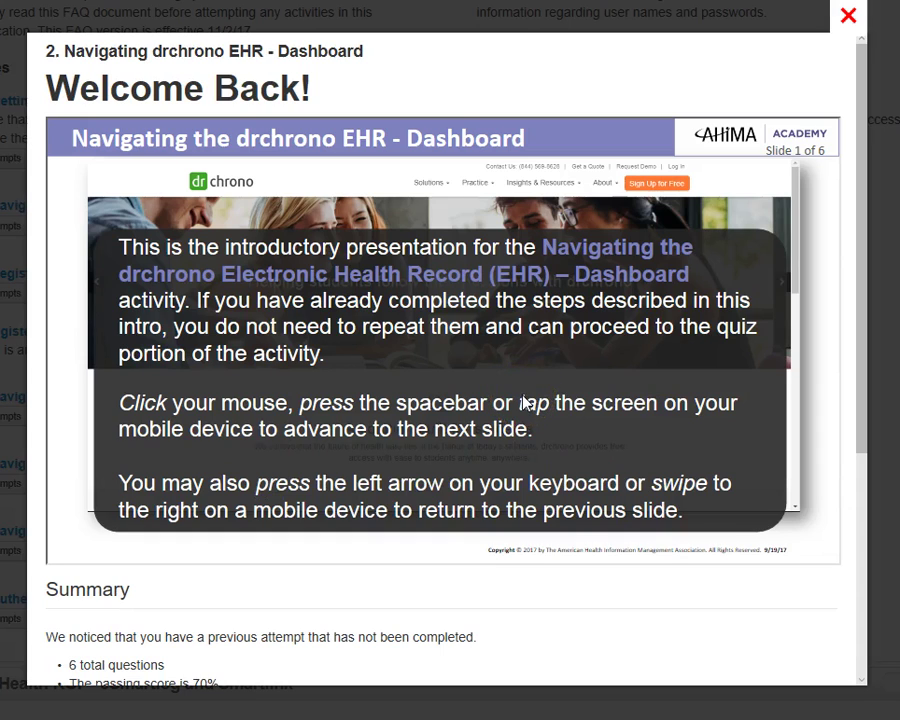
# Advance the presentation to slide 4 of 8, 'Getting Started in drchrono'.
pyautogui.click(753, 377)
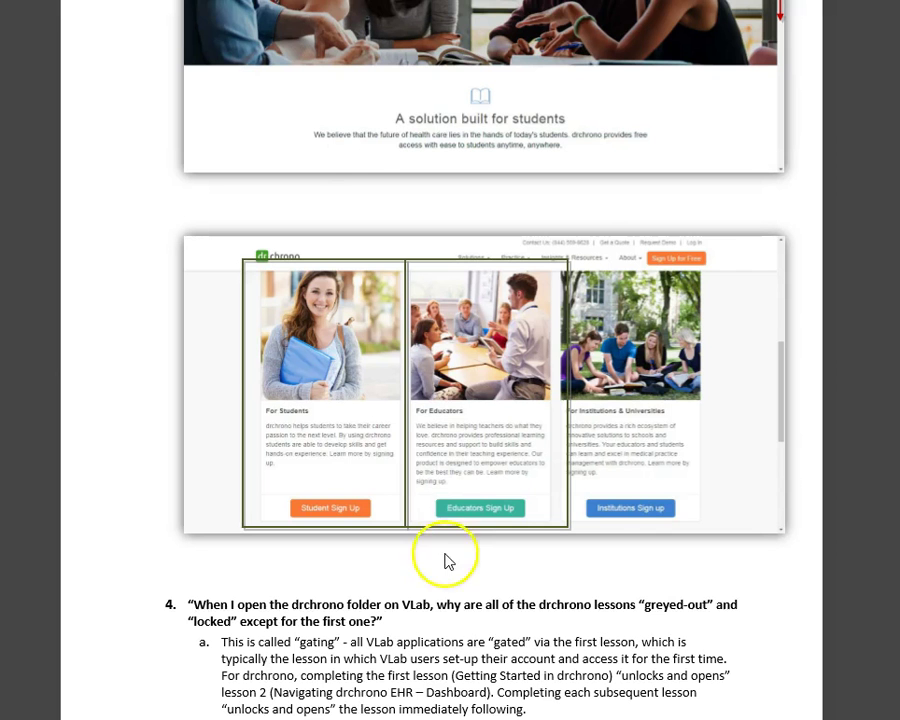
pyautogui.scroll(10, 444, 540)
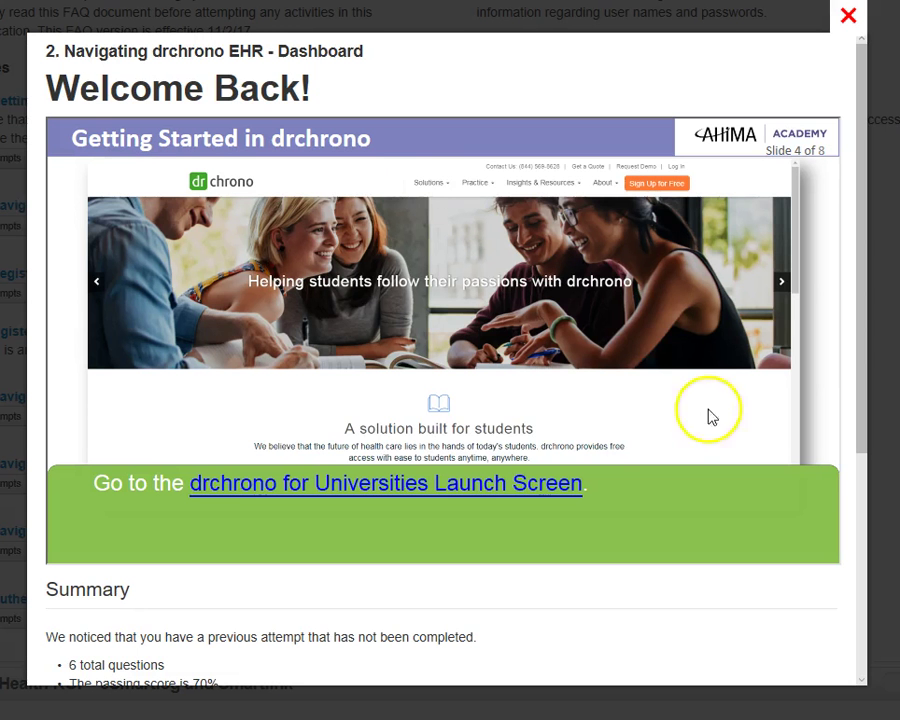
pyautogui.scroll(-2, 600, 440)
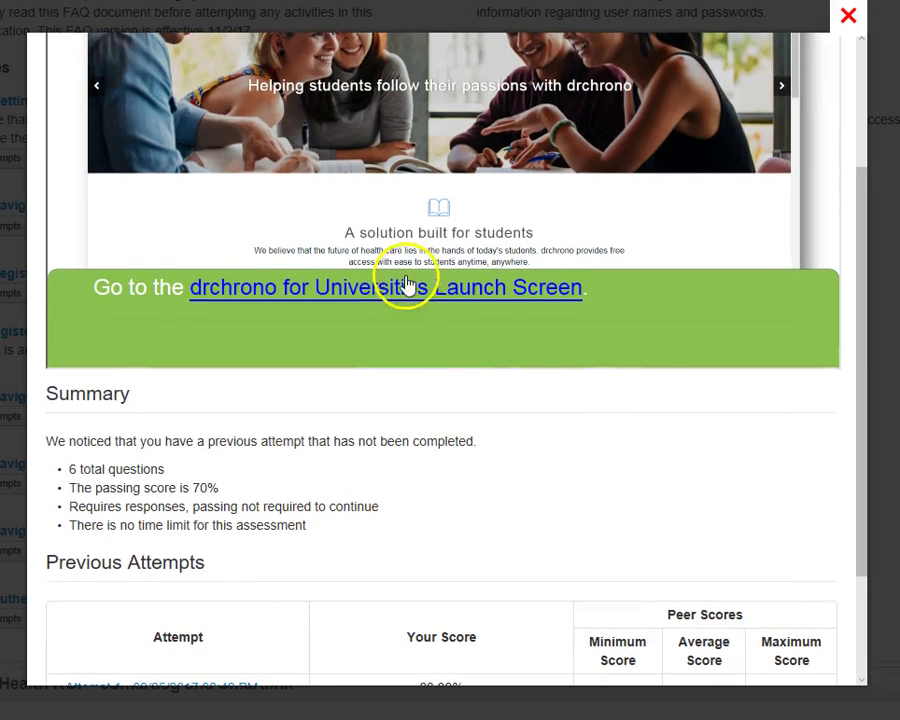
# Resume the unfinished Dashboard activity attempt.
pyautogui.scroll(2, 595, 434)
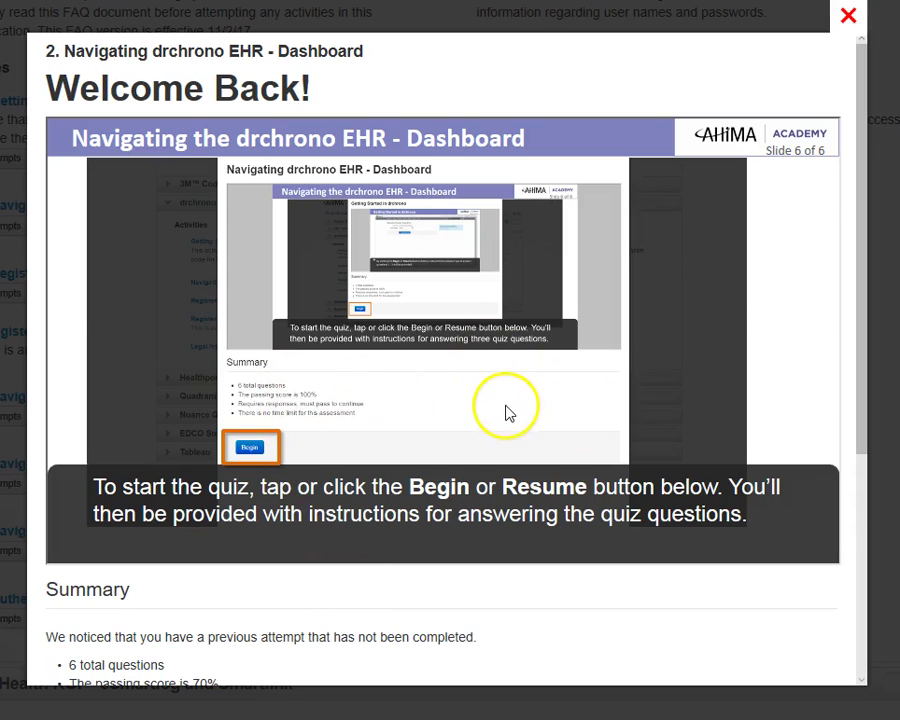
pyautogui.scroll(-3, 507, 413)
pyautogui.scroll(-1, 280, 520)
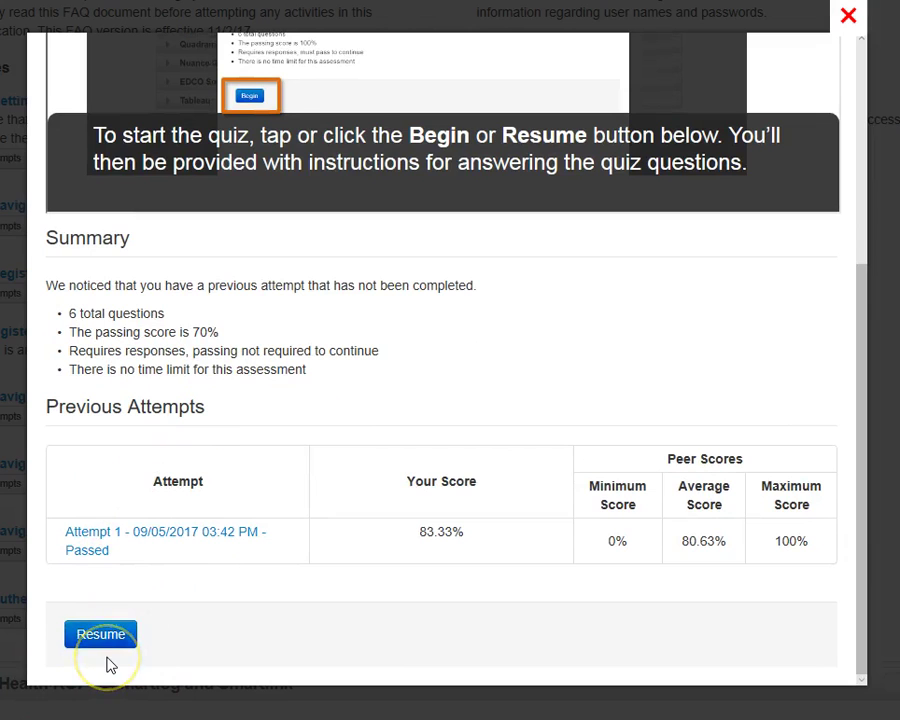
pyautogui.click(104, 636)
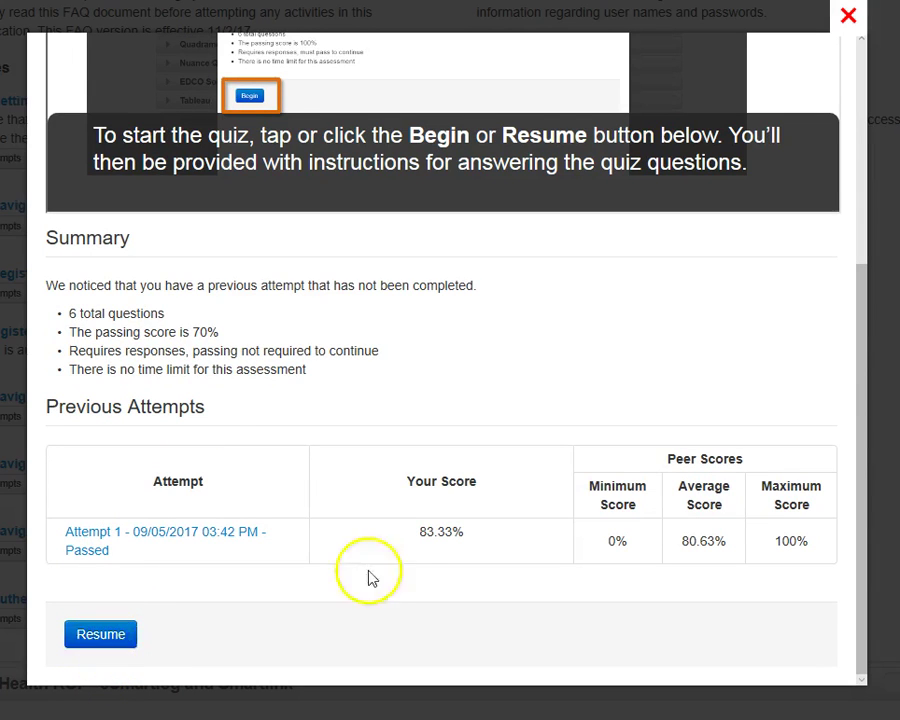
# Move through the slides to slide 6 of 6, which explains how to start the quiz.
pyautogui.scroll(3, 428, 560)
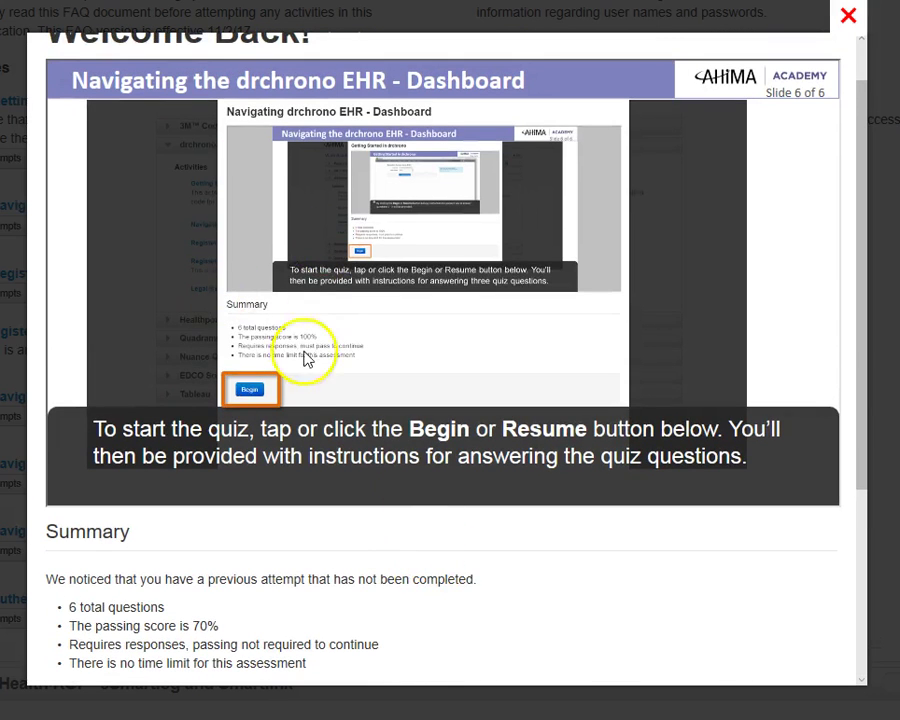
pyautogui.click(594, 354)
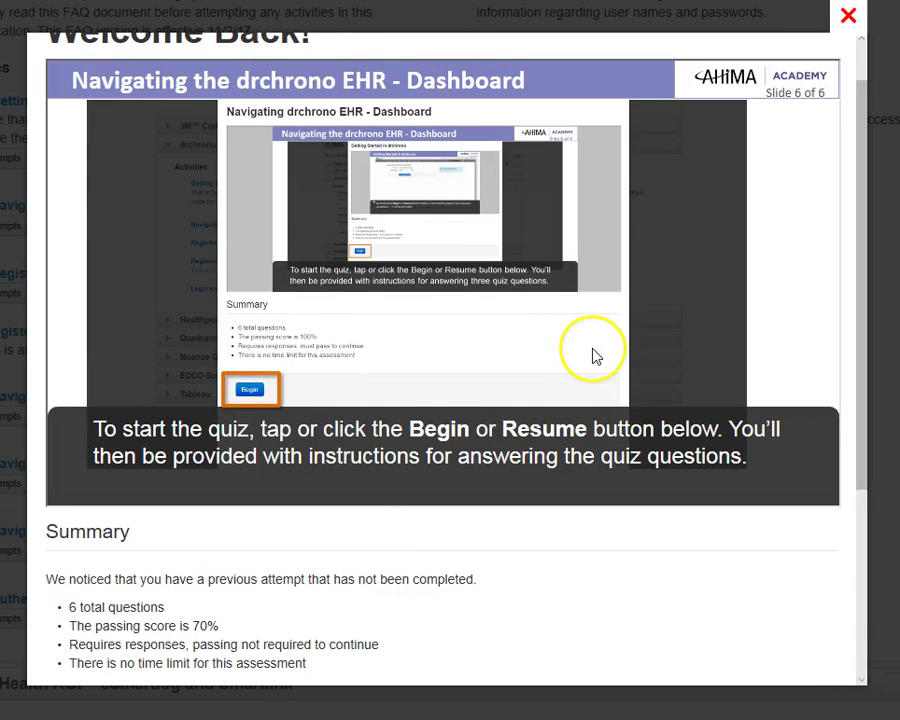
pyautogui.click(466, 297)
pyautogui.click(461, 354)
pyautogui.moveTo(868, 235); pyautogui.dragTo(868, 187)
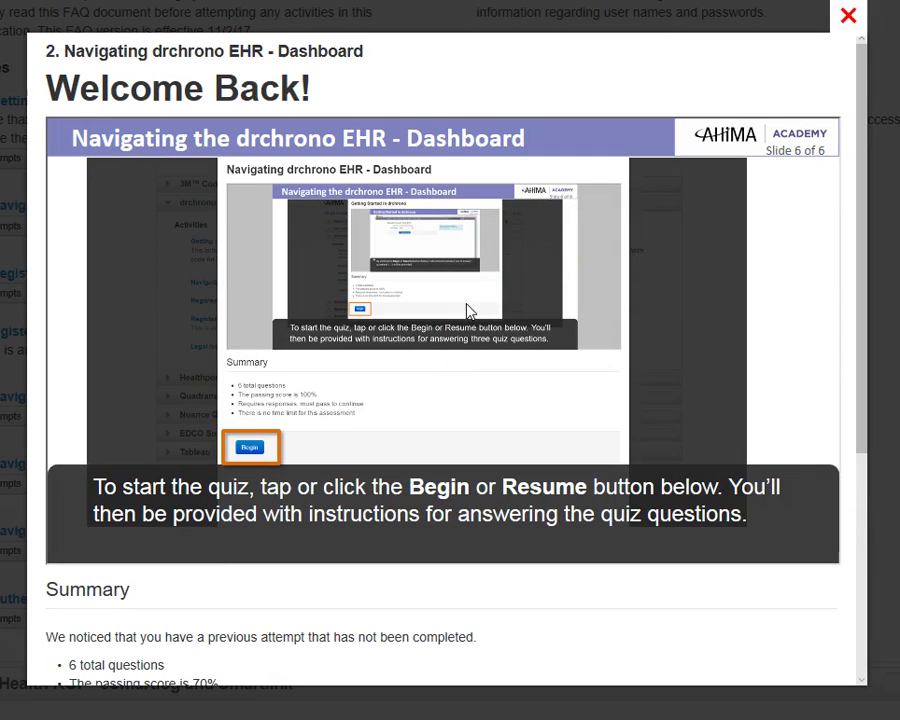
pyautogui.scroll(-4, 502, 500)
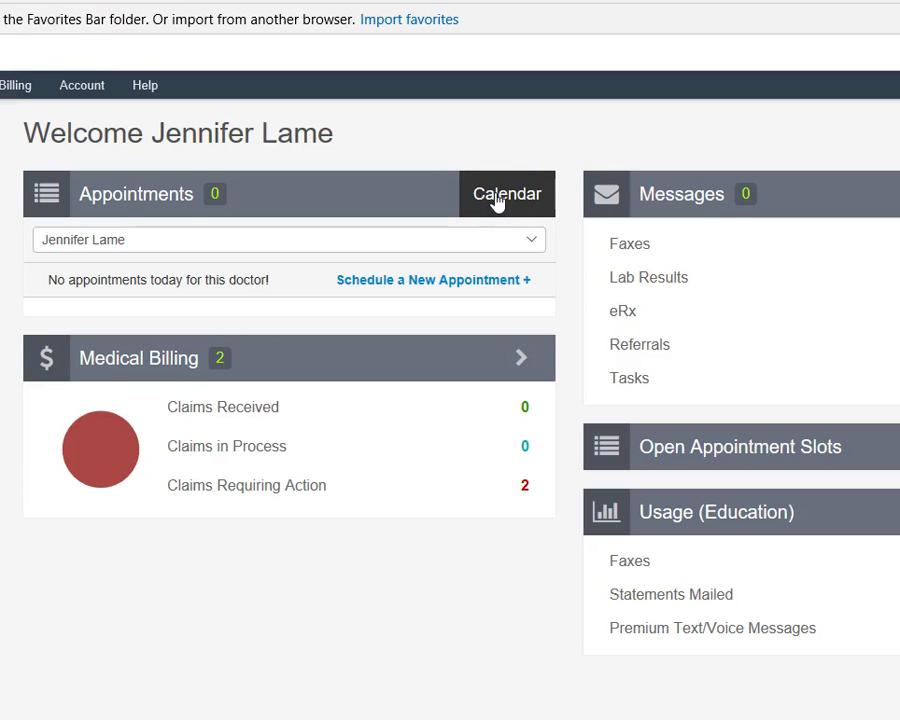
# Open the appointments calendar for Nov 28 2017 and scroll through the empty Exam 1 and Exam 2 rooms.
pyautogui.click(503, 248)
pyautogui.click(502, 192)
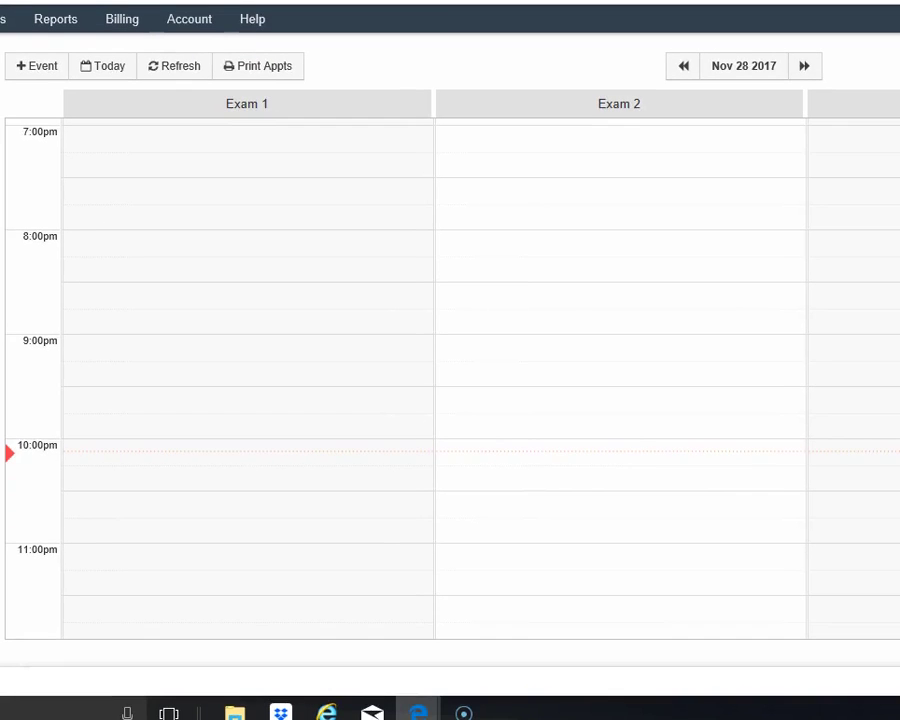
pyautogui.scroll(-1, 452, 151)
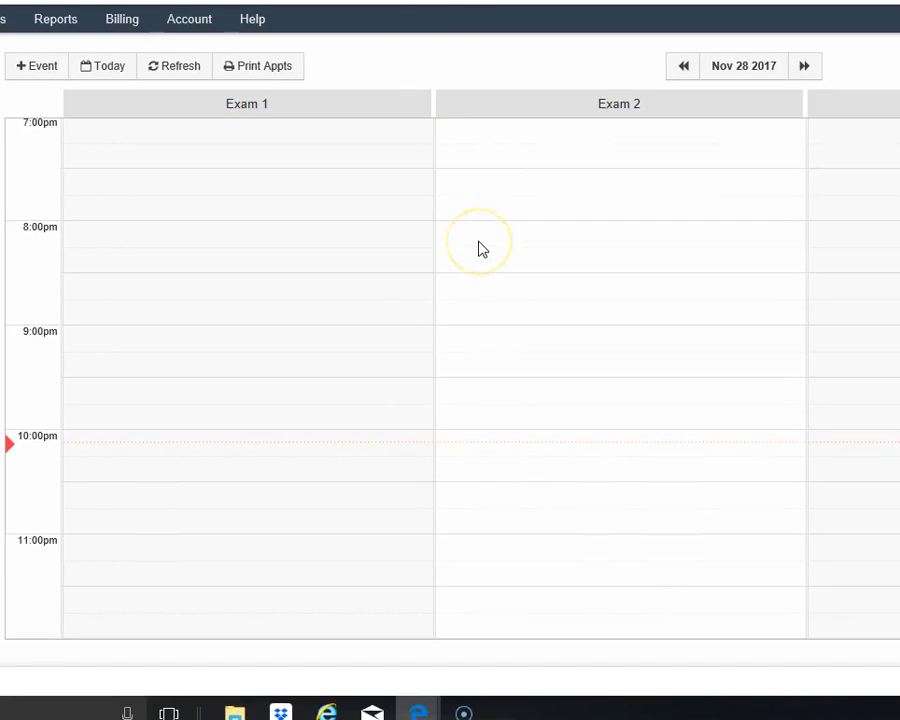
pyautogui.scroll(15, 478, 250)
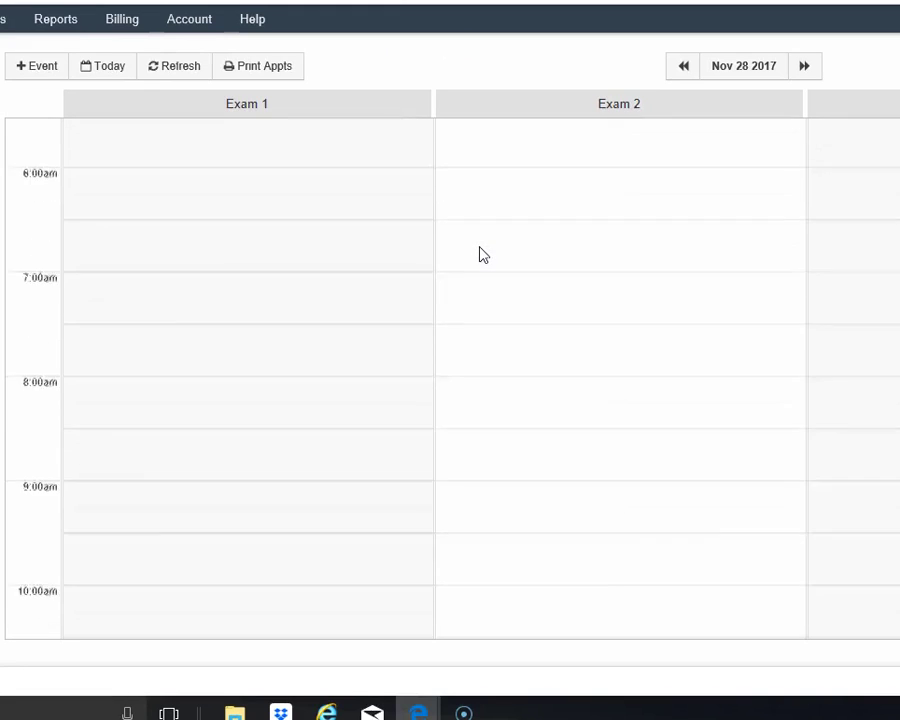
pyautogui.scroll(6, 480, 253)
pyautogui.click(586, 63)
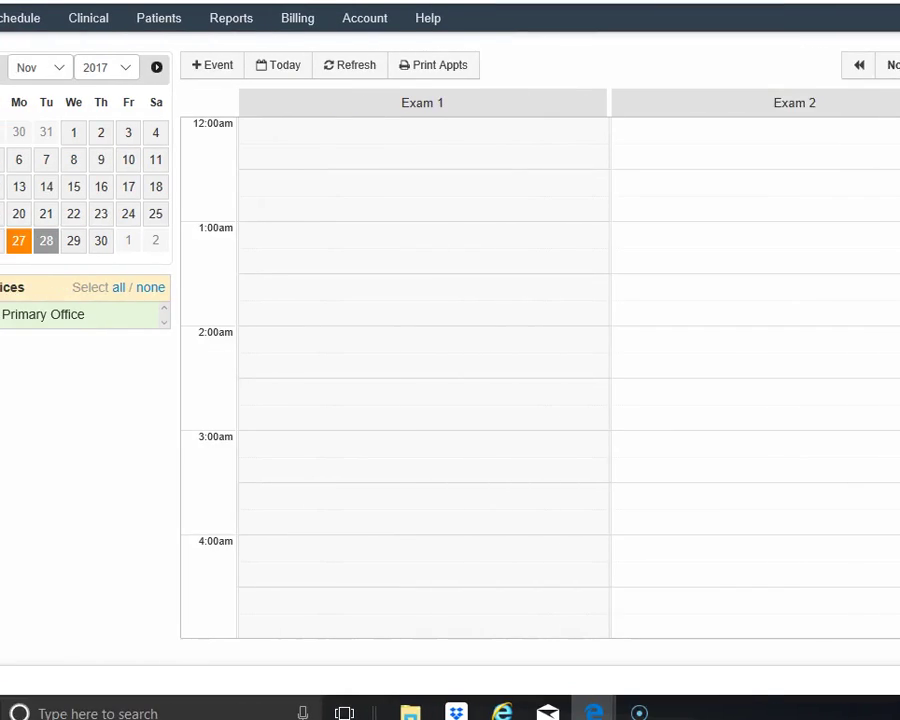
pyautogui.scroll(-14, 611, 257)
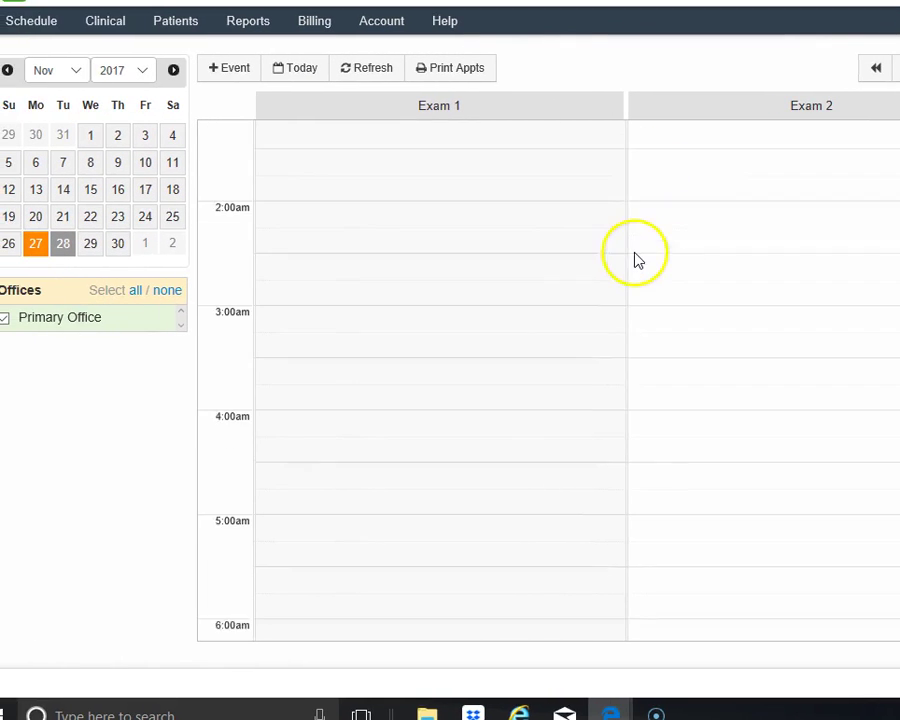
pyautogui.scroll(-3, 630, 272)
pyautogui.scroll(3, 626, 270)
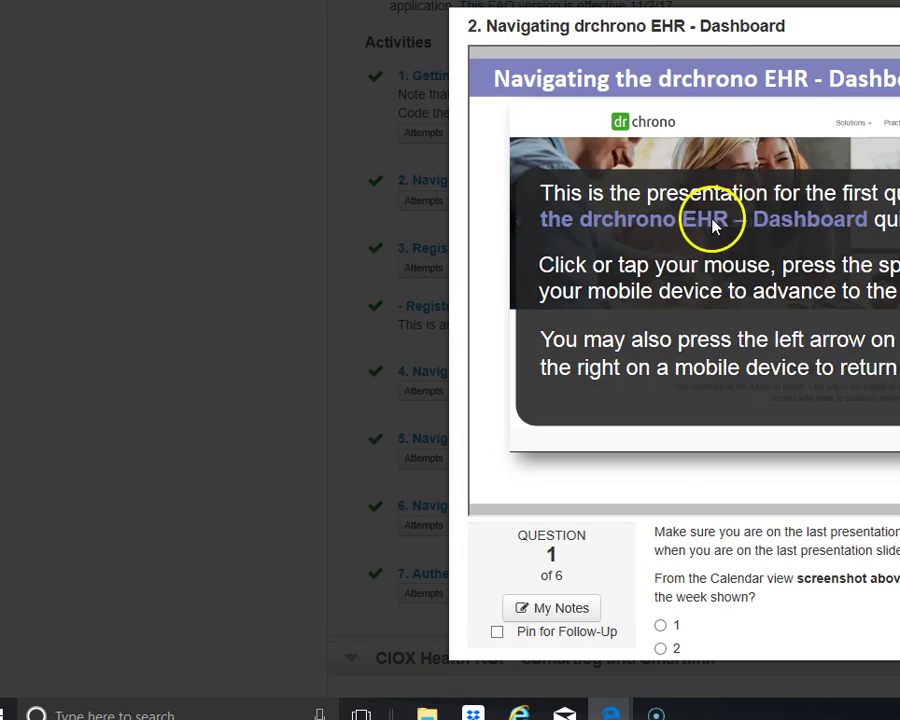
# Show the calendar for the 28th, then bring it back to today.
pyautogui.scroll(-1, 816, 320)
pyautogui.scroll(-1, 816, 320)
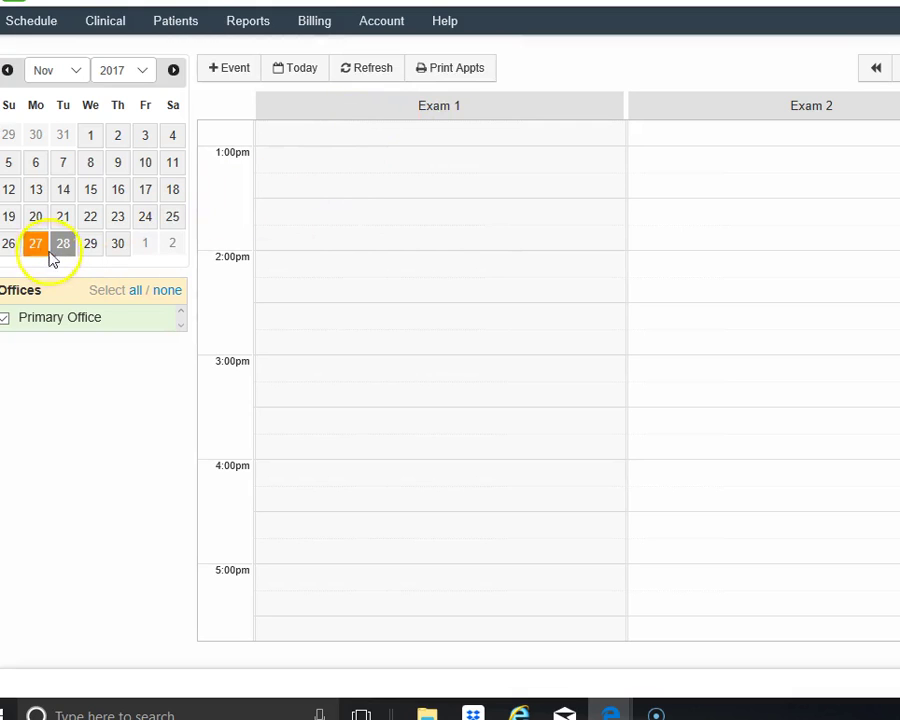
pyautogui.click(57, 250)
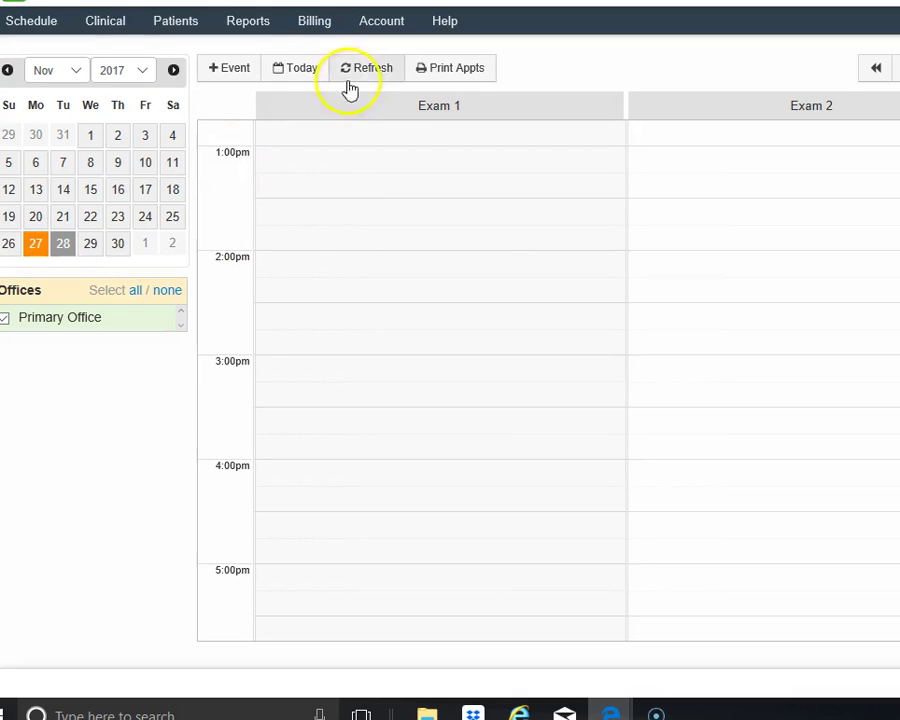
pyautogui.click(302, 70)
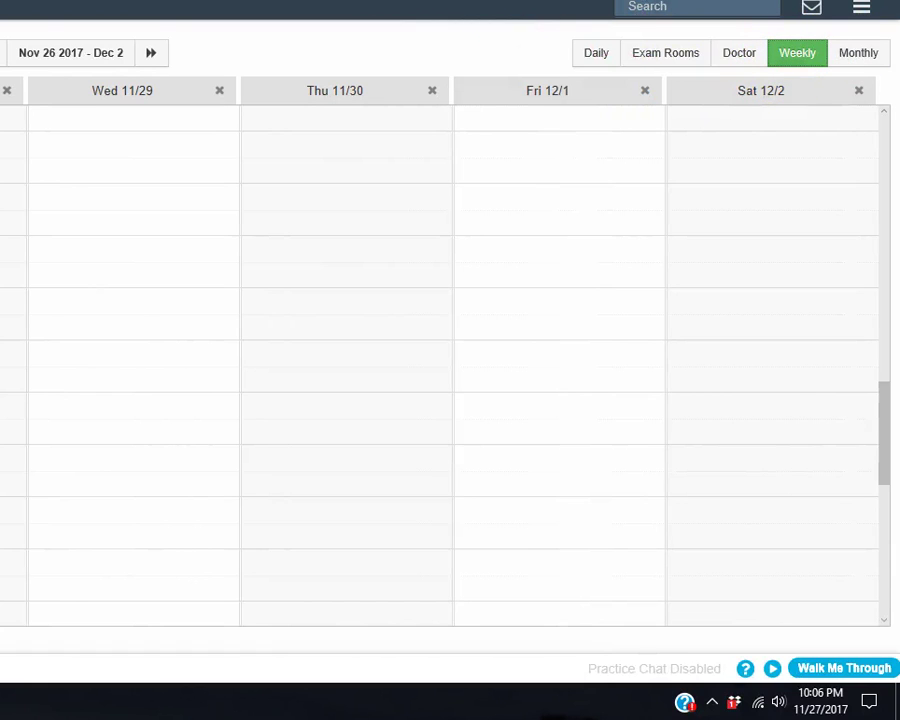
pyautogui.scroll(-6, 655, 240)
pyautogui.scroll(8, 635, 260)
pyautogui.scroll(10, 630, 262)
# Page the calendar forward three weeks and back to Nov 26 – Dec 2 2017, then return to the quiz.
pyautogui.click(850, 53)
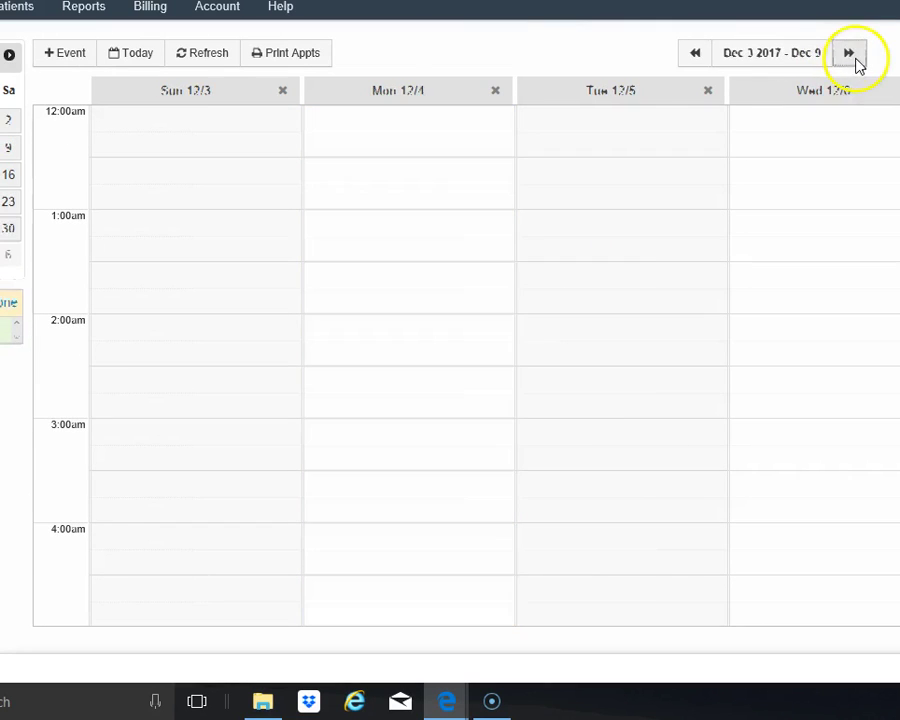
pyautogui.click(849, 55)
pyautogui.click(850, 55)
pyautogui.click(689, 55)
pyautogui.click(690, 55)
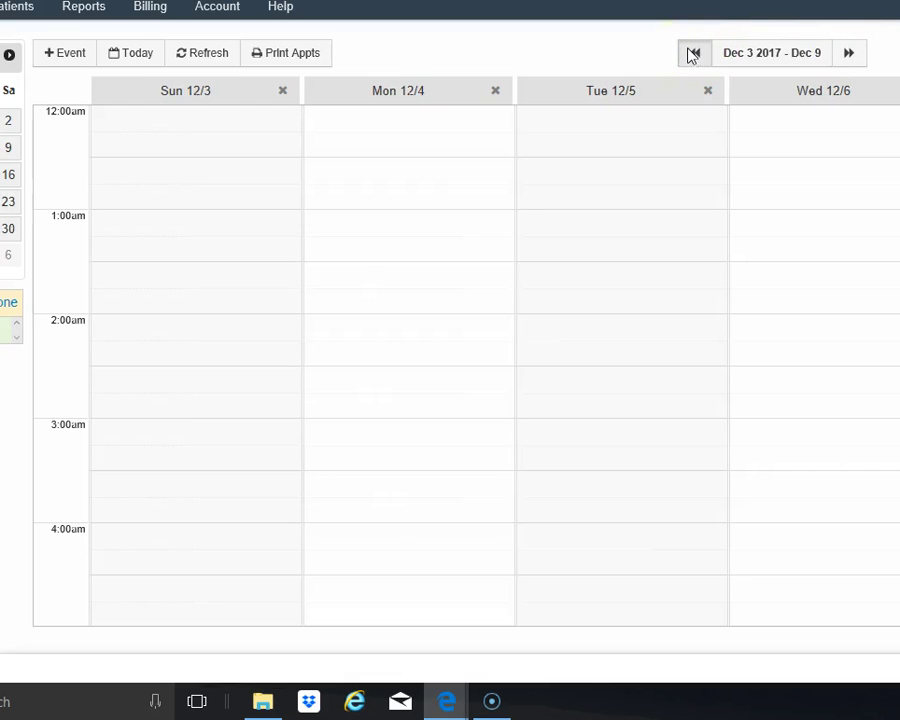
pyautogui.click(690, 55)
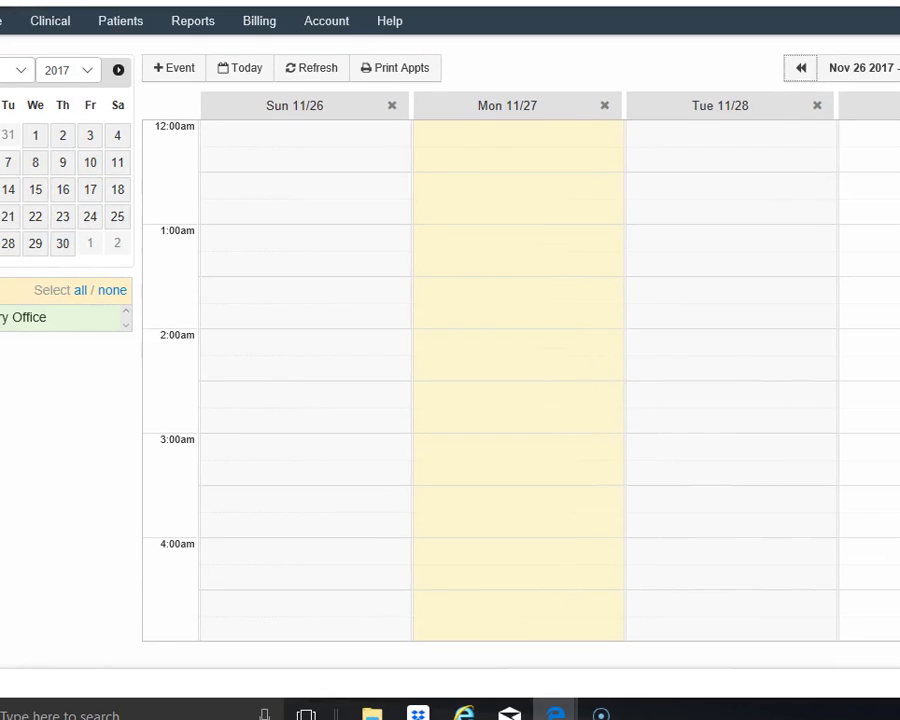
pyautogui.hotkey('alt', 'Tab')
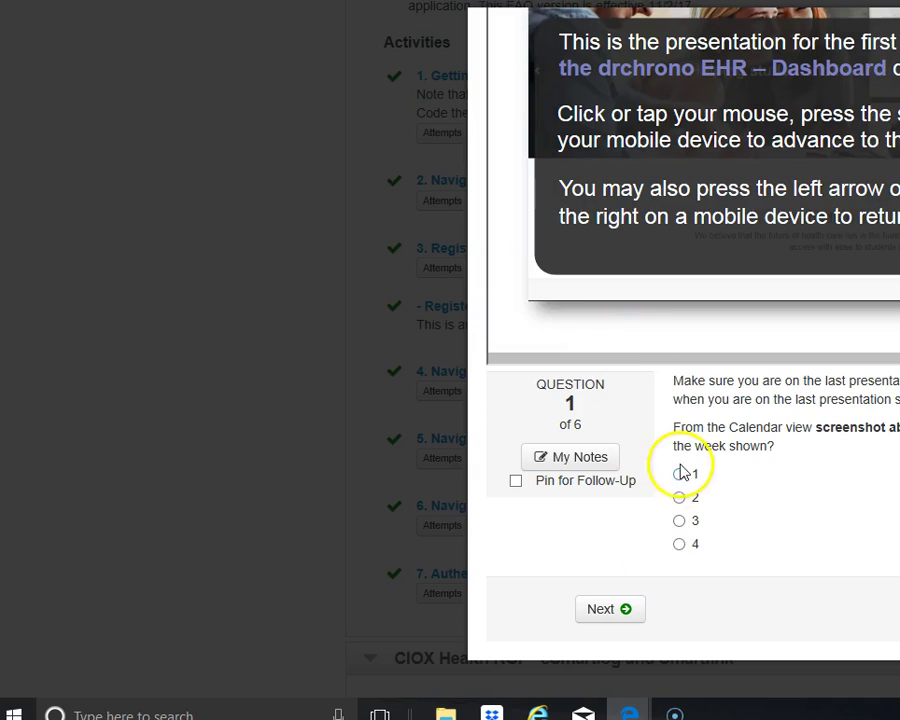
# Advance the quiz to Question 2 of 6 and switch to the drchrono calendar tab.
pyautogui.click(593, 612)
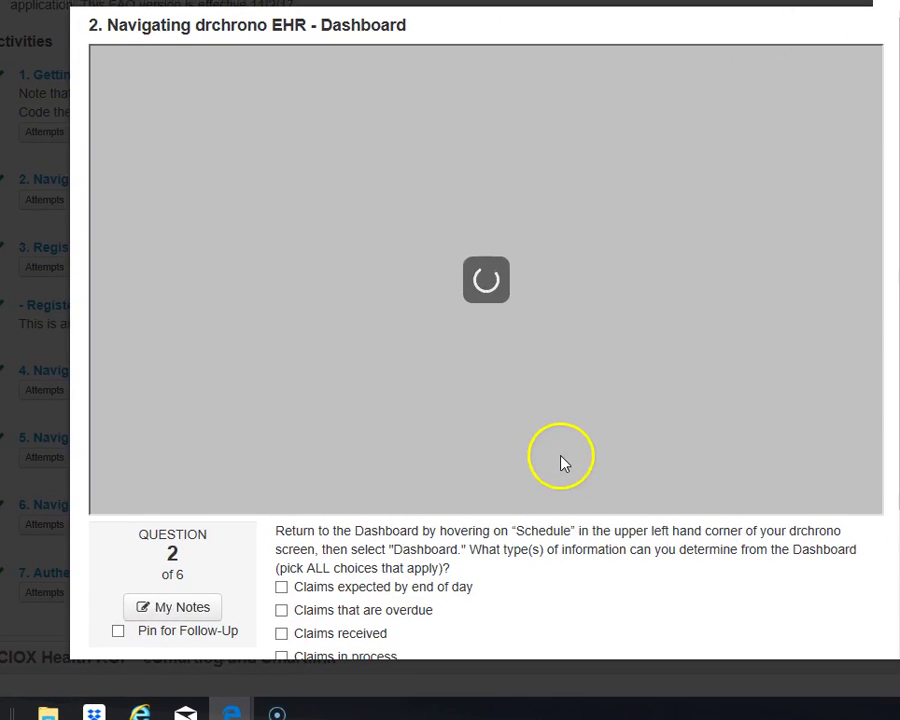
pyautogui.scroll(-2, 560, 466)
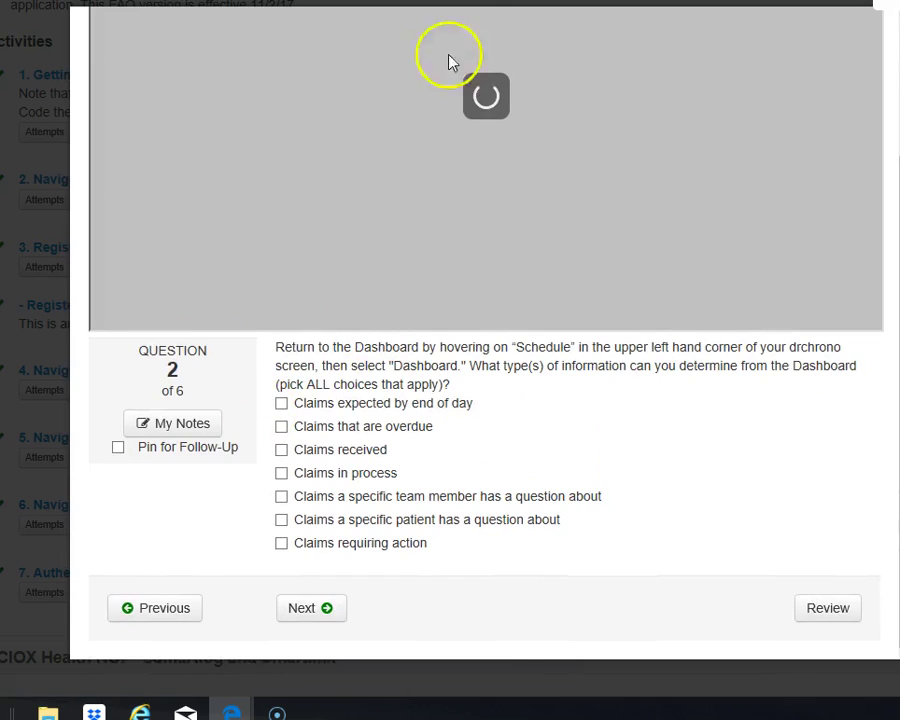
pyautogui.scroll(2, 333, 548)
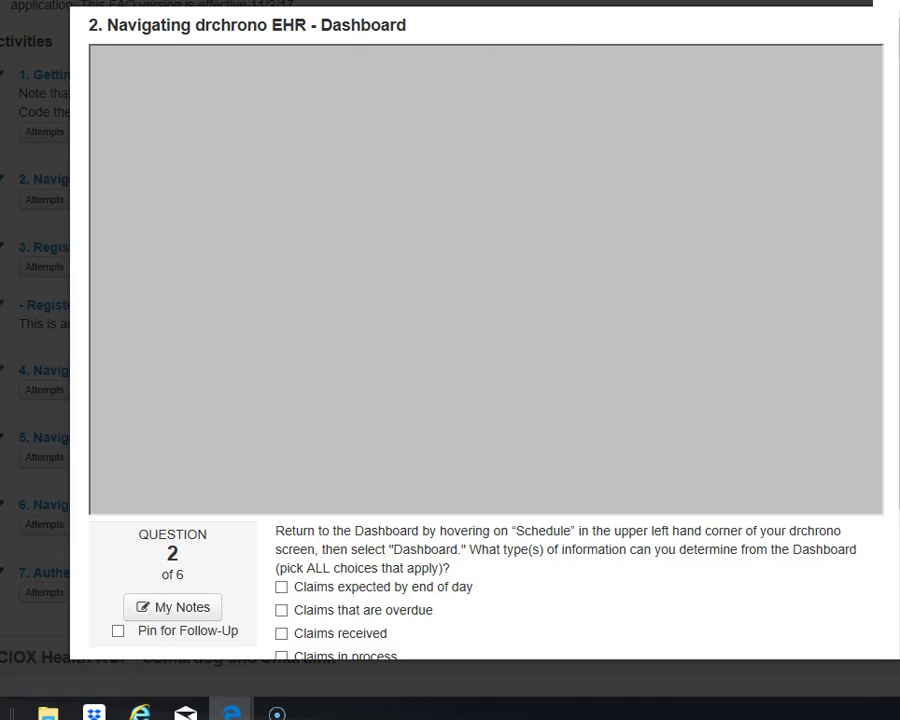
pyautogui.hotkey('ctrl', 'Tab')
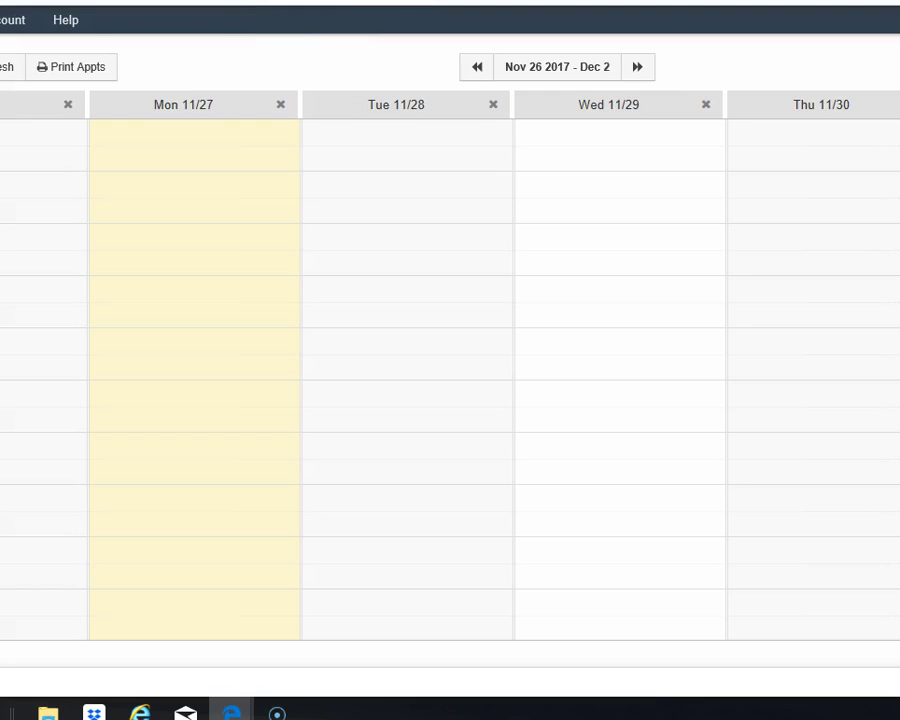
# Open the drchrono Dashboard from Schedule > Scheduling Tools.
pyautogui.moveTo(123, 51)
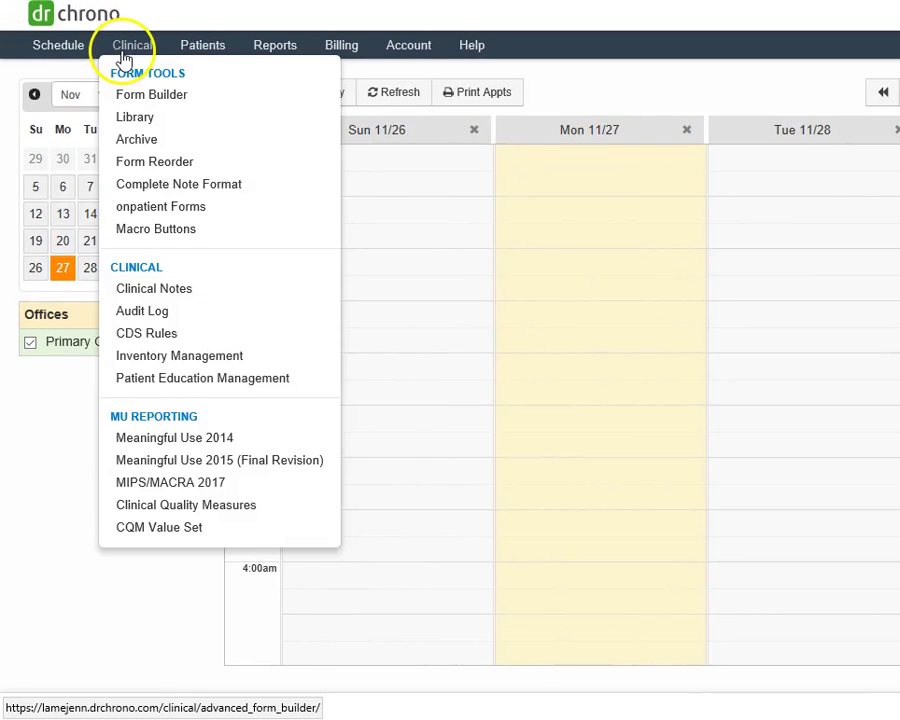
pyautogui.moveTo(46, 55)
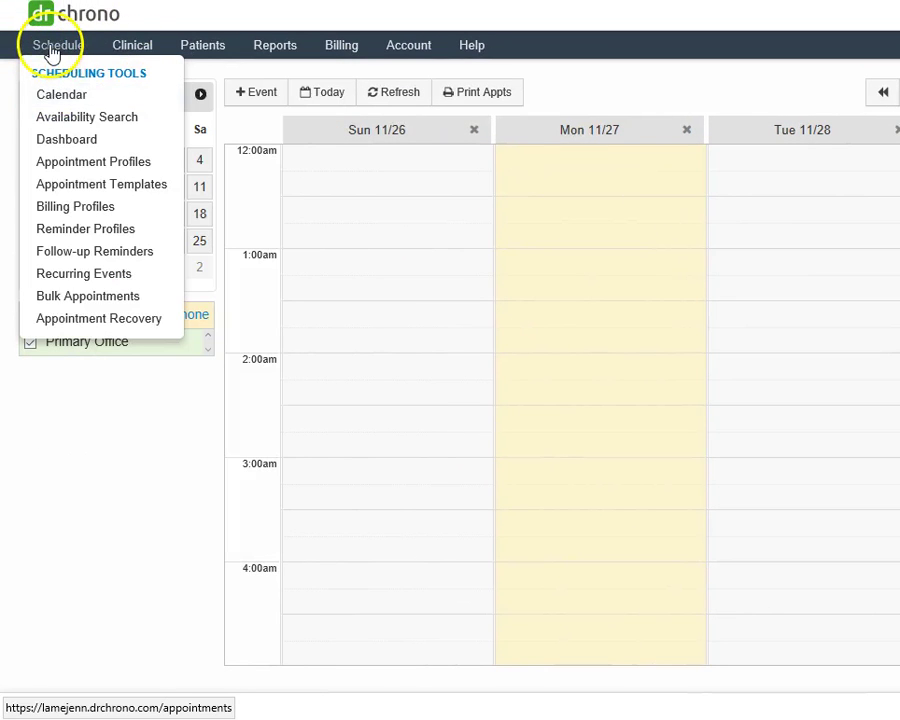
pyautogui.click(64, 145)
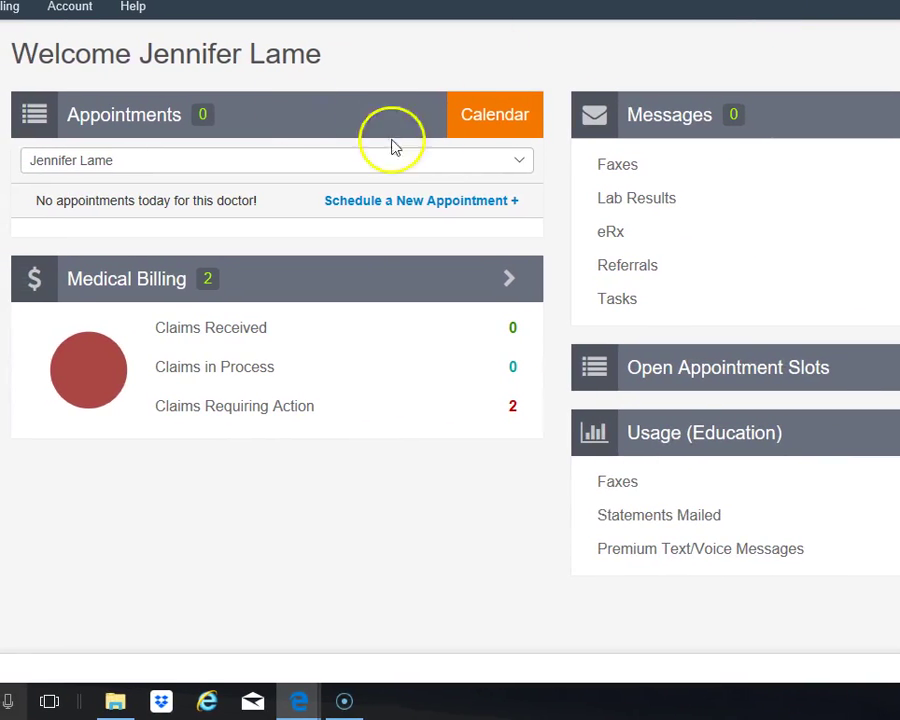
pyautogui.click(472, 161)
pyautogui.click(524, 164)
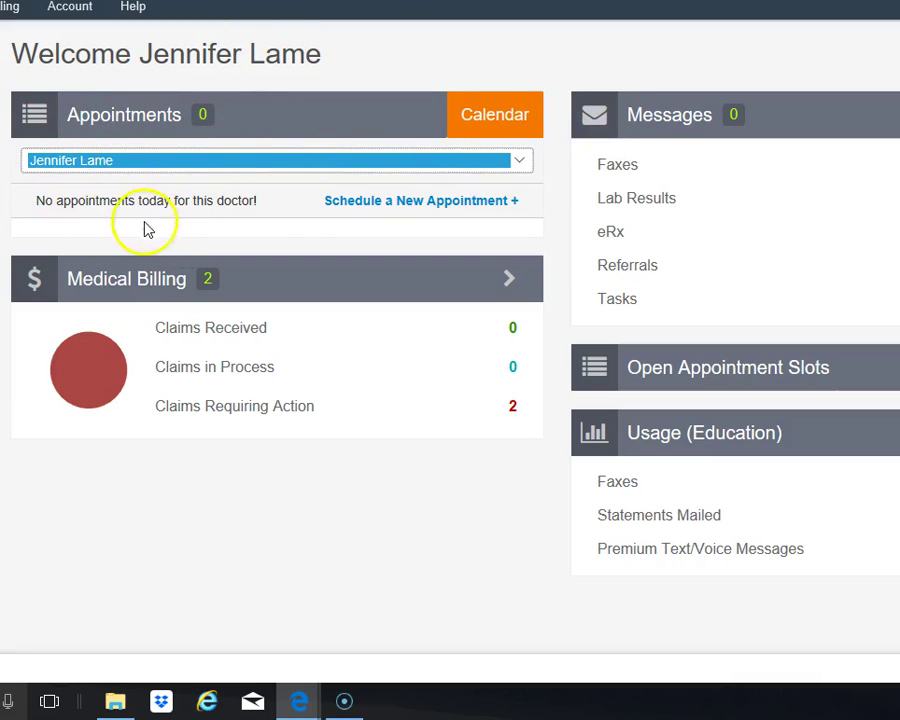
pyautogui.click(517, 166)
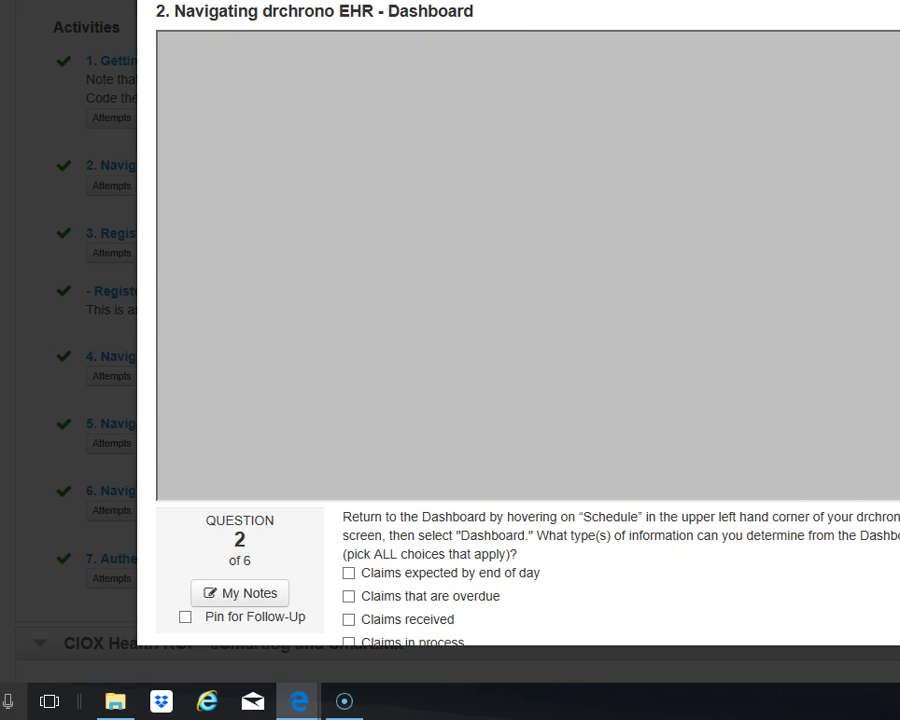
# Answer question 2 with Claims received, Claims in process and Claims requiring action, then go to question 3.
pyautogui.scroll(-3, 300, 430)
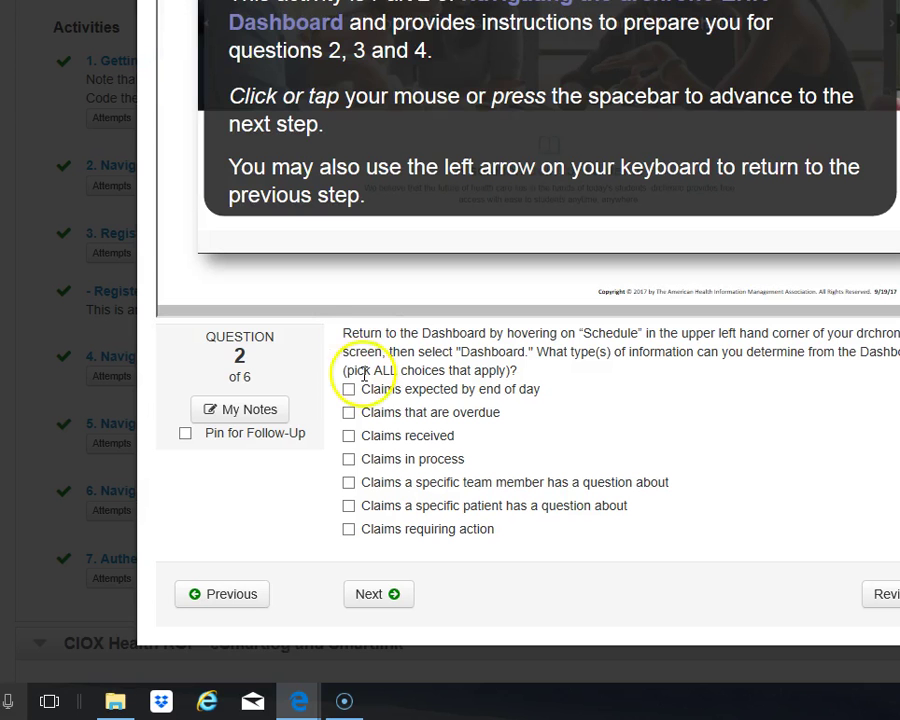
pyautogui.click(348, 436)
pyautogui.click(351, 462)
pyautogui.click(356, 531)
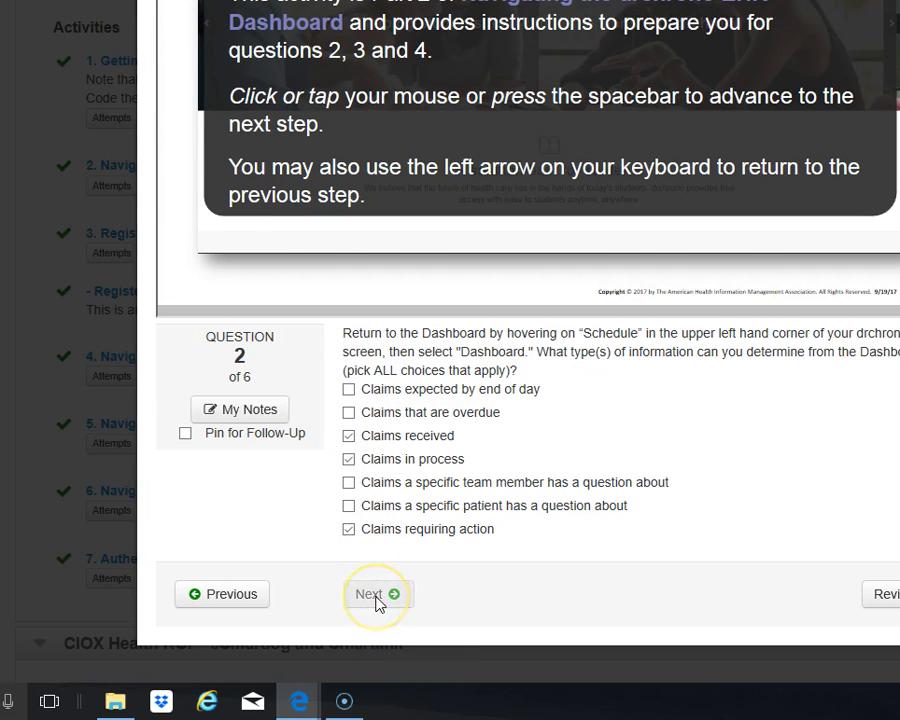
pyautogui.click(377, 600)
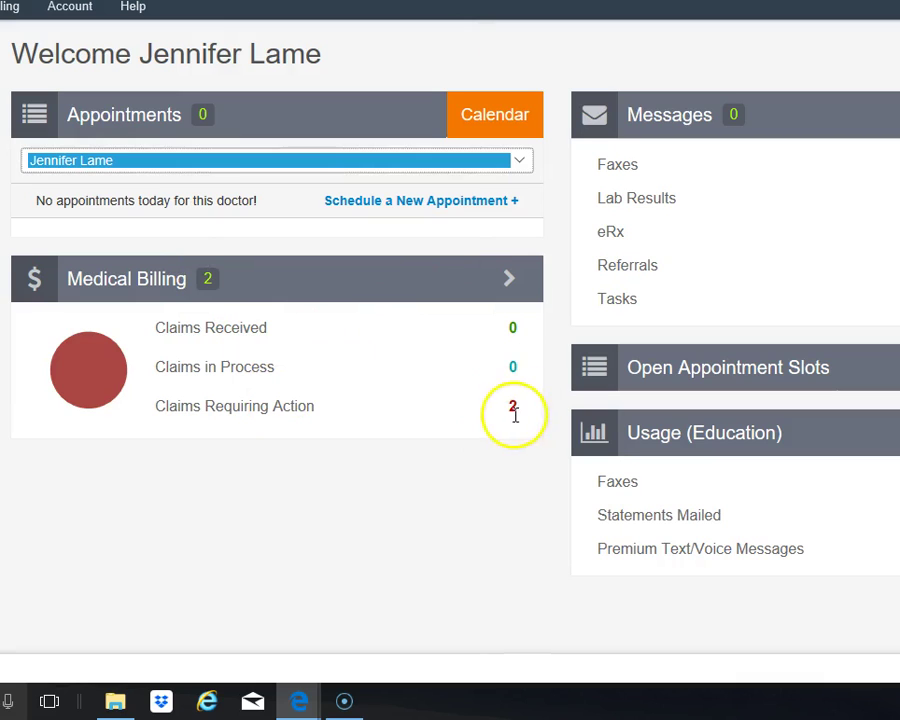
# Search the Live Claims Feed for the quiz's patient last name, find no patients, and answer No.
pyautogui.click(512, 283)
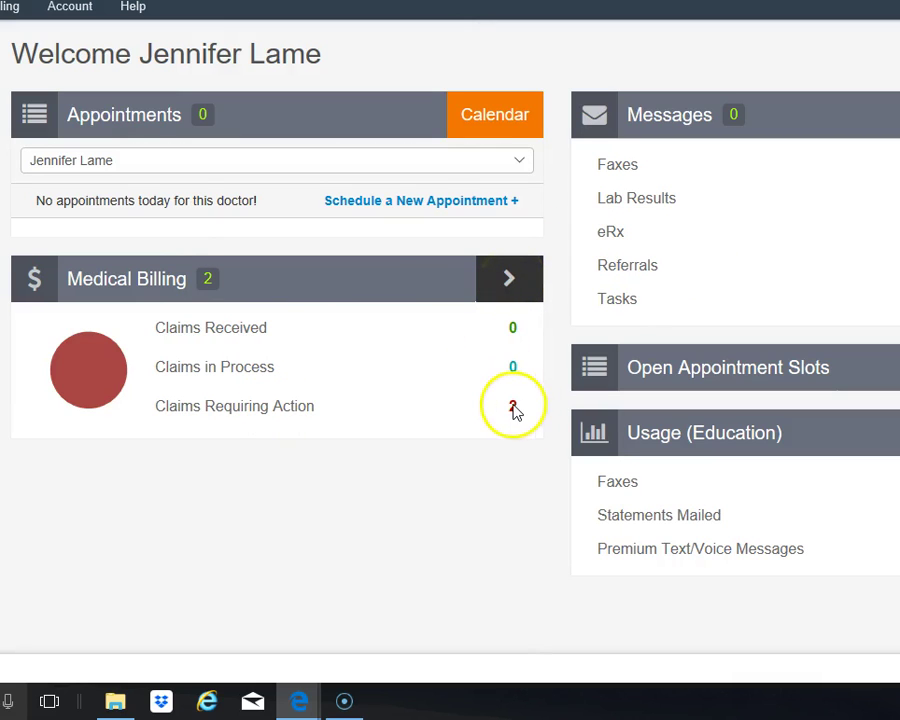
pyautogui.click(208, 278)
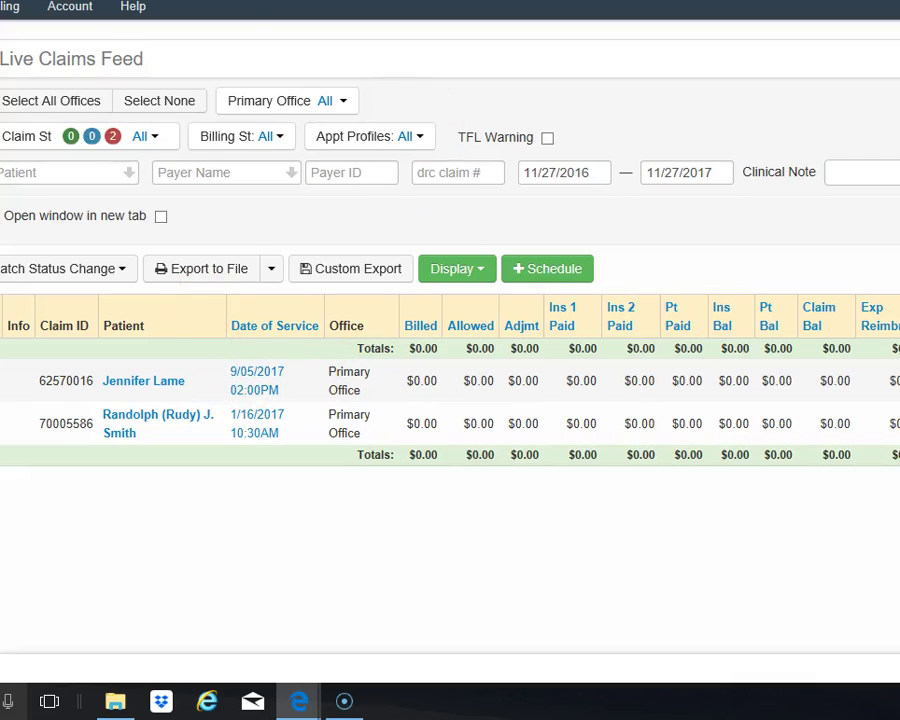
pyautogui.click(133, 7)
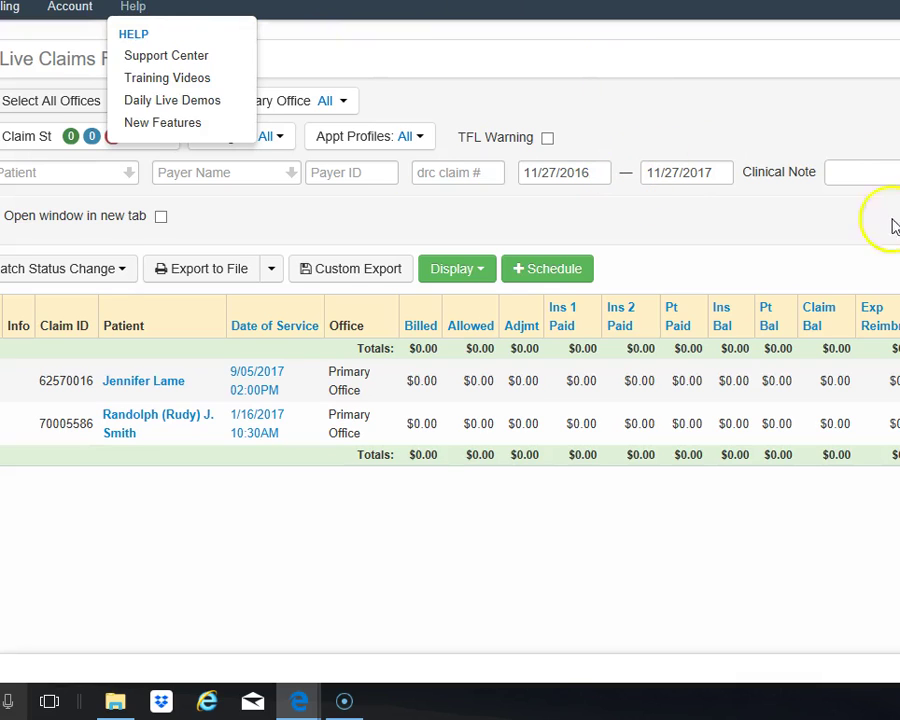
pyautogui.click(66, 171)
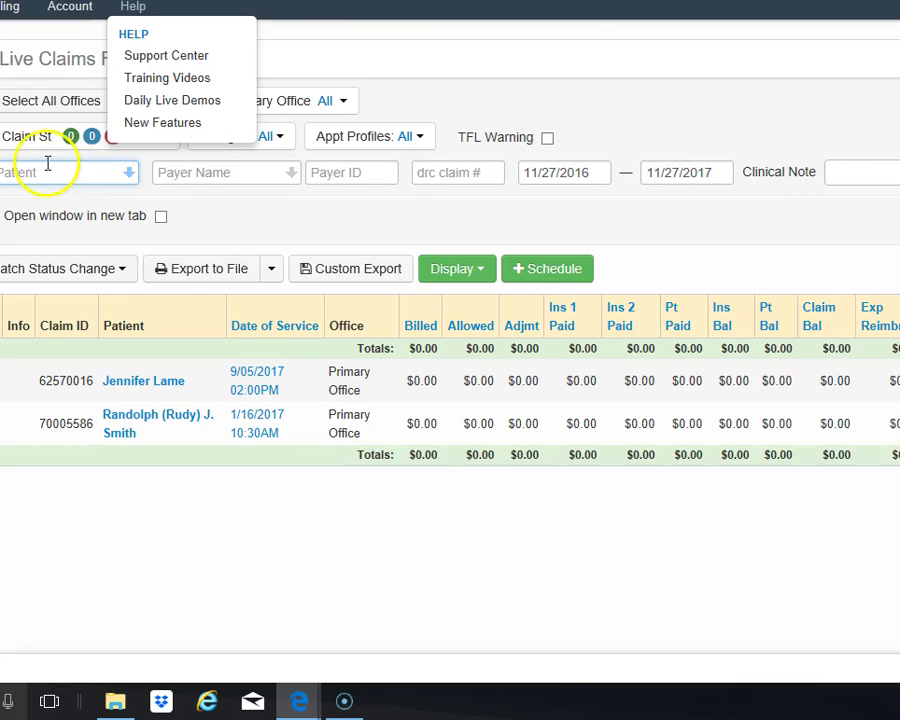
pyautogui.write('davis')
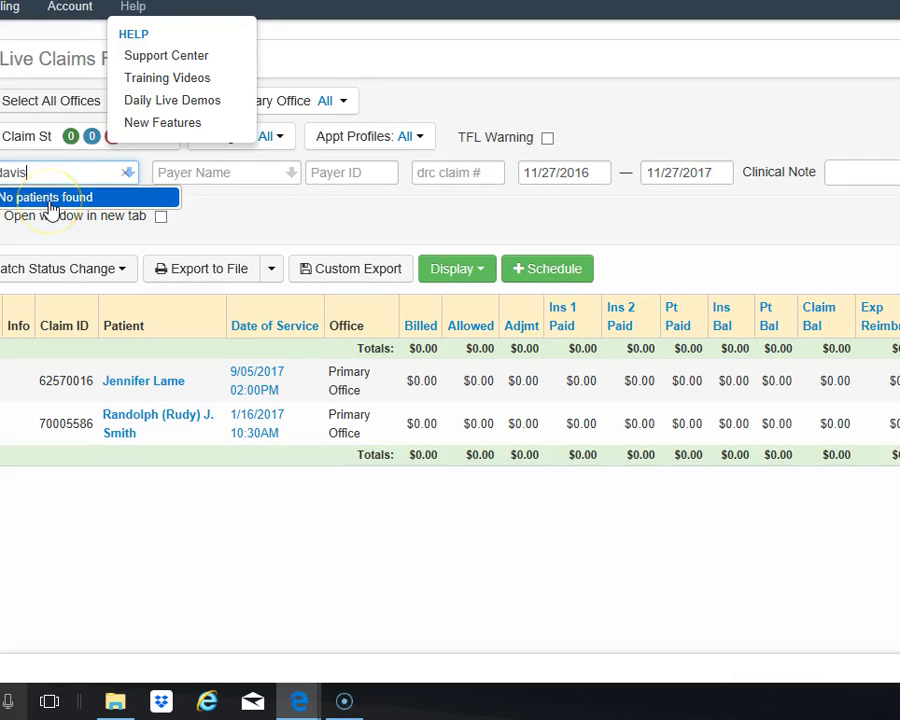
pyautogui.click(52, 198)
pyautogui.click(70, 6)
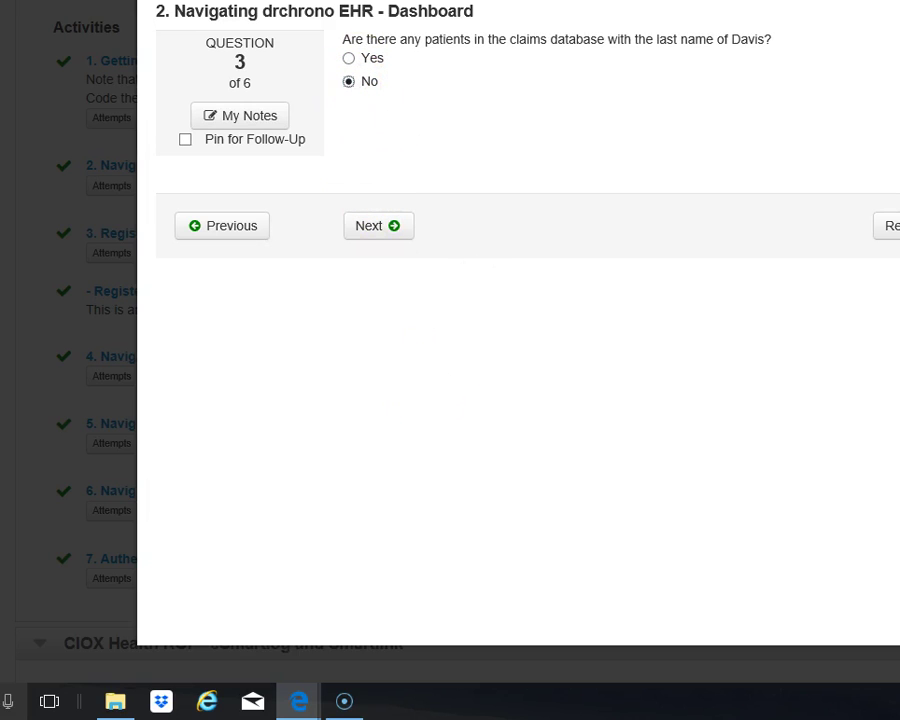
# Advance the quiz to Question 4 on Settled billing status, then close the quiz dialog.
pyautogui.click(374, 227)
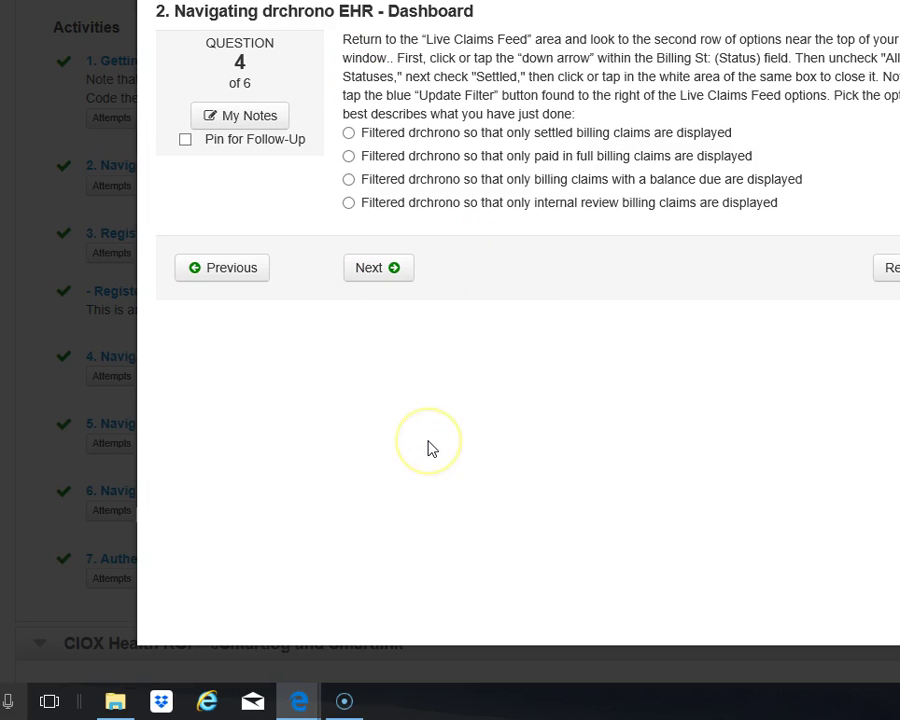
pyautogui.click(432, 449)
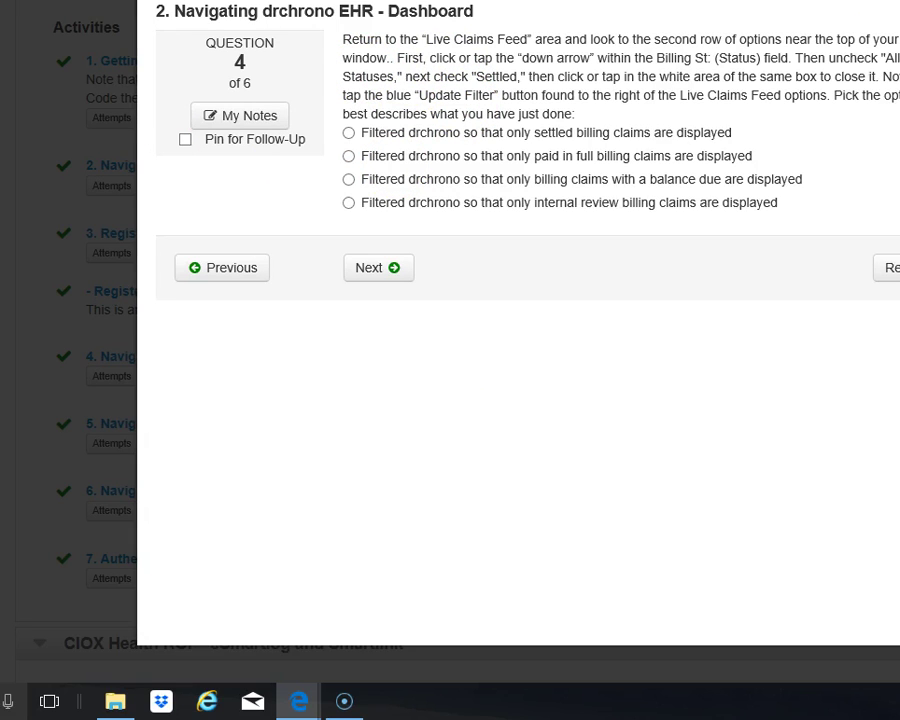
pyautogui.press('Escape')
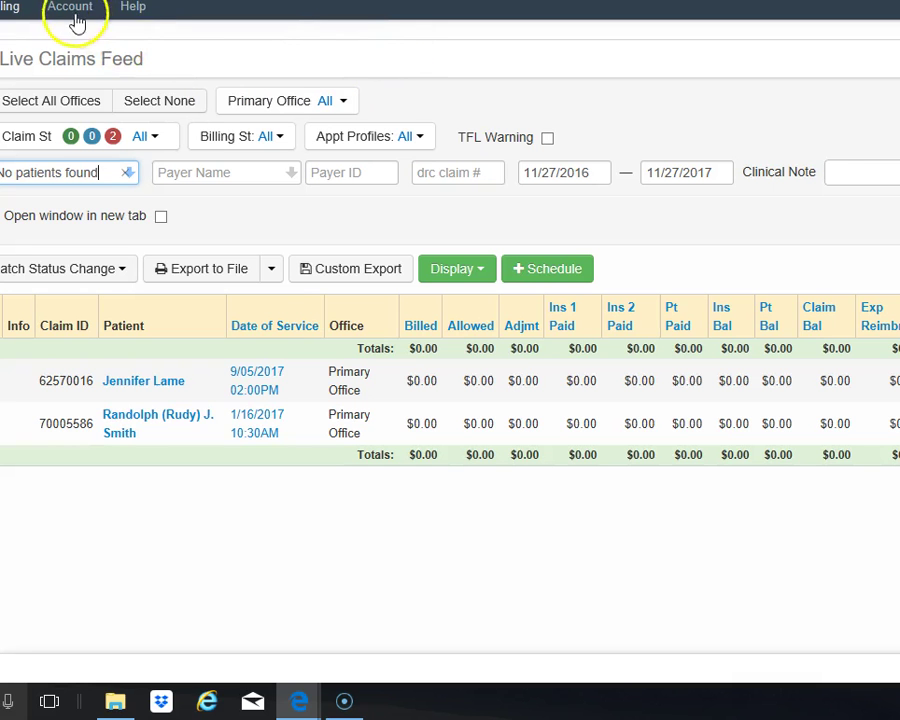
# Open the Live Claims Feed from the Billing menu, listing two claims.
pyautogui.click(15, 8)
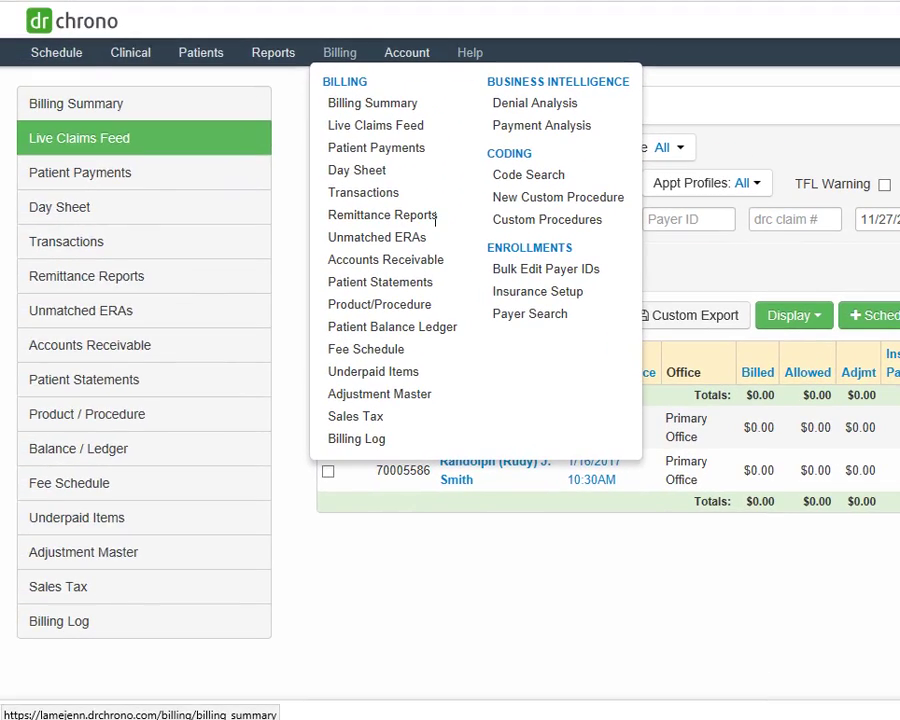
pyautogui.click(375, 125)
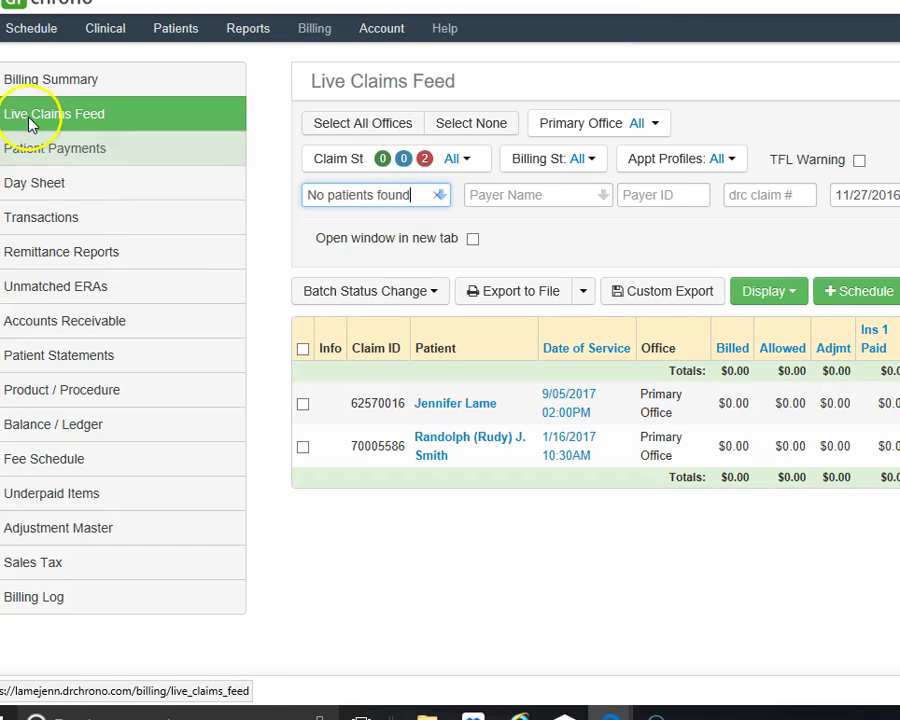
# View the Patient List, then the billing Transactions page for service date 11/27/2017.
pyautogui.moveTo(181, 34)
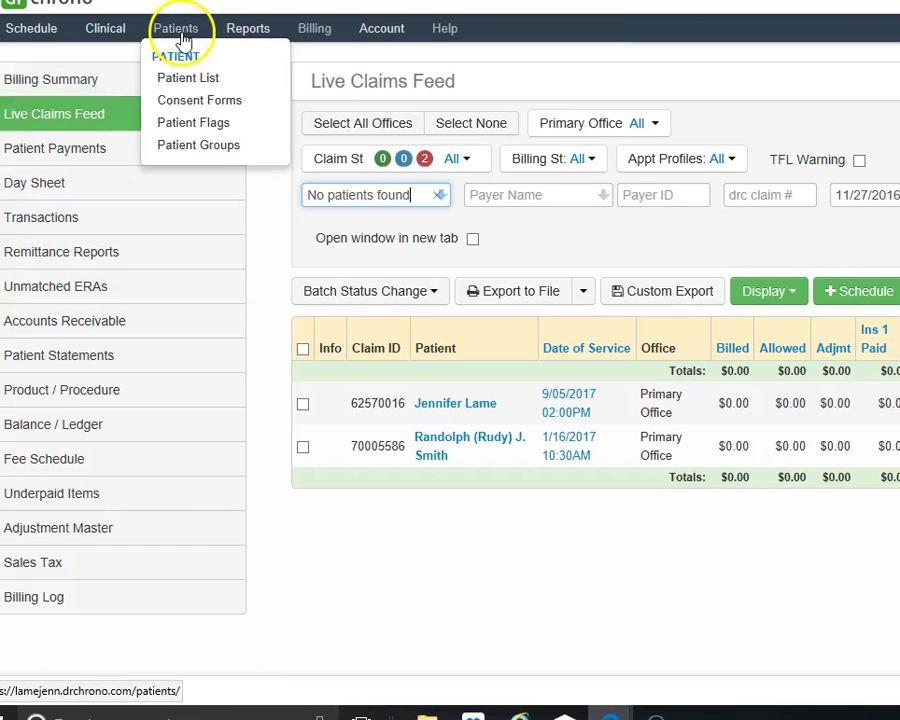
pyautogui.click(221, 360)
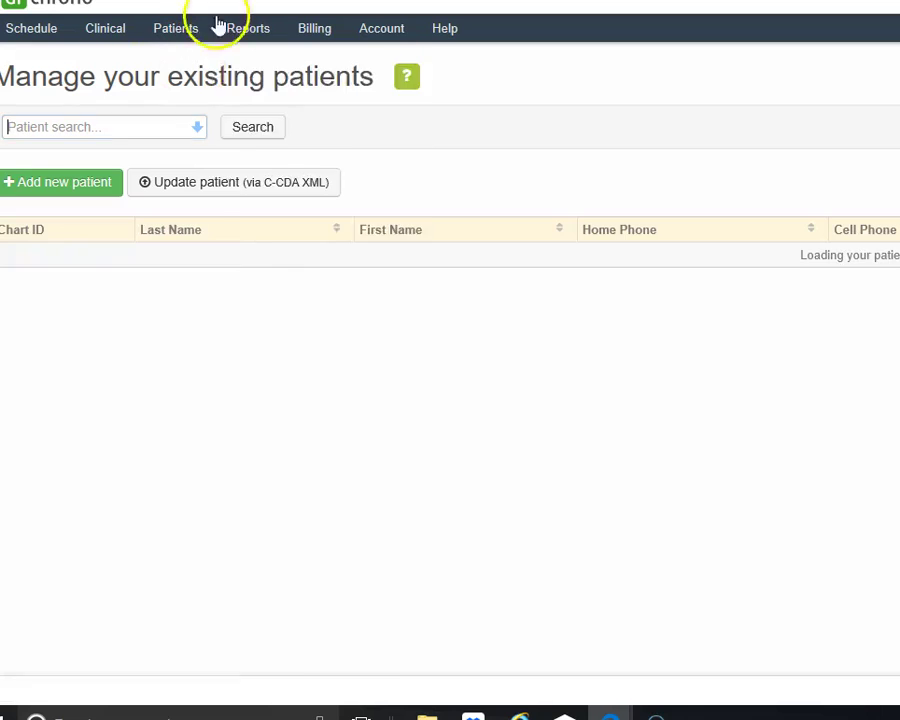
pyautogui.moveTo(248, 28)
pyautogui.scroll(-1, 324, 364)
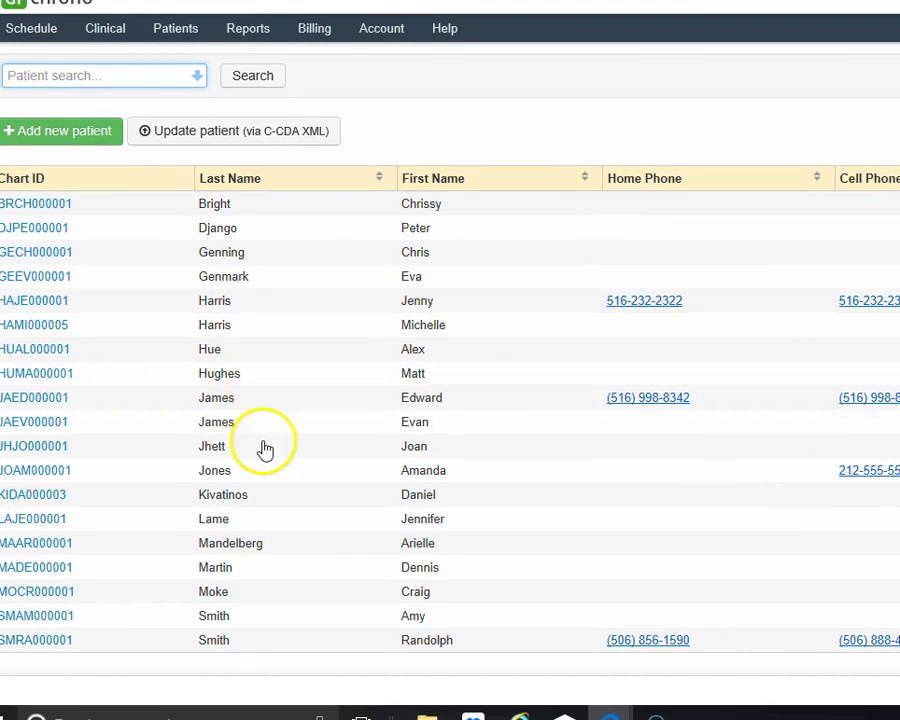
pyautogui.scroll(1, 330, 390)
pyautogui.moveTo(322, 30)
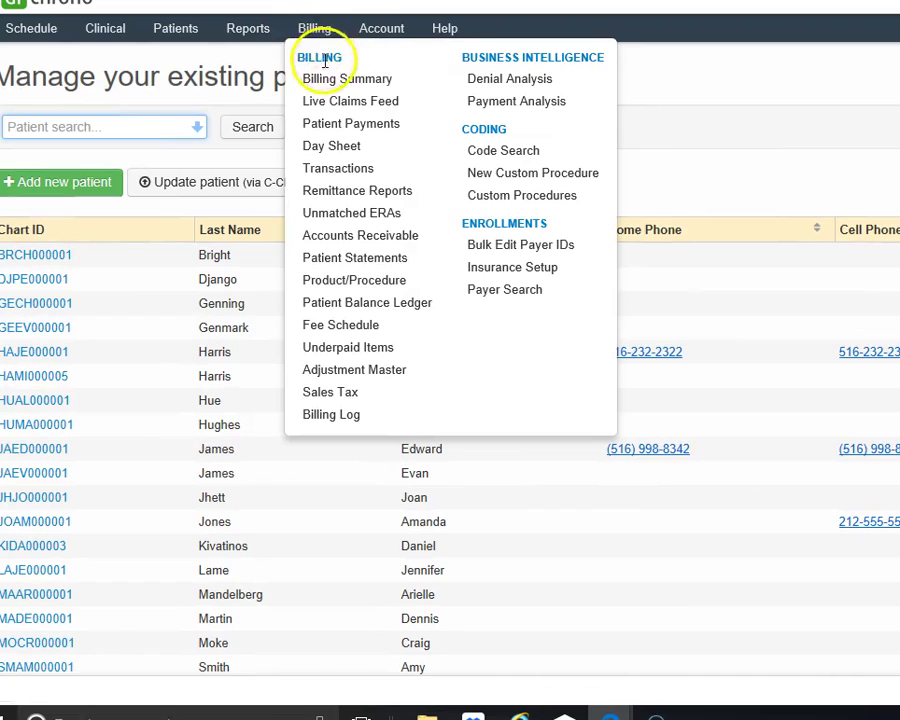
pyautogui.click(322, 148)
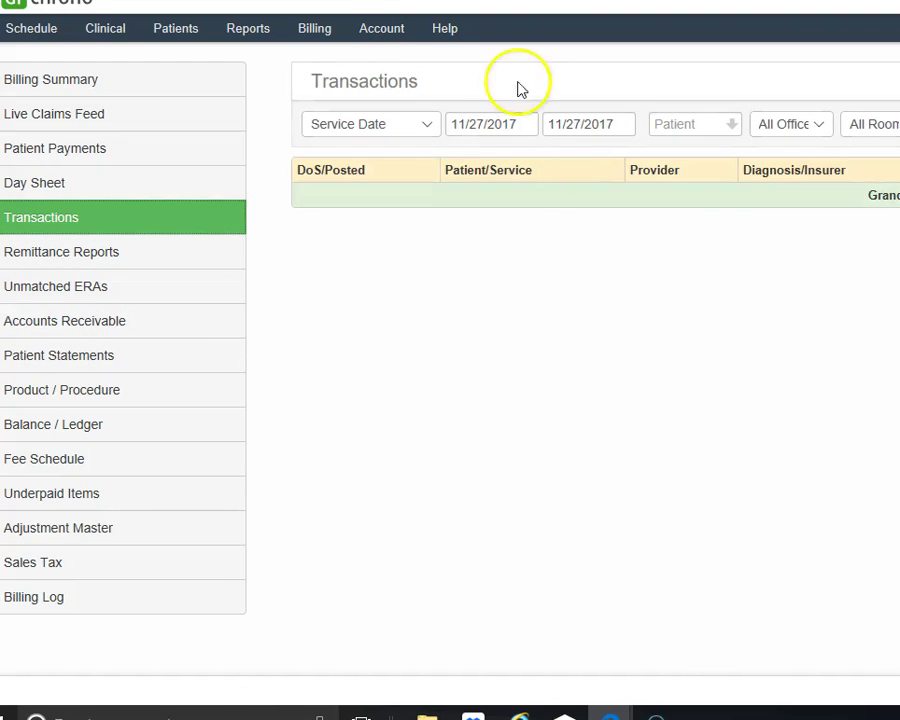
# Browse the provider account settings, Schedule and Clinical menus.
pyautogui.moveTo(381, 33)
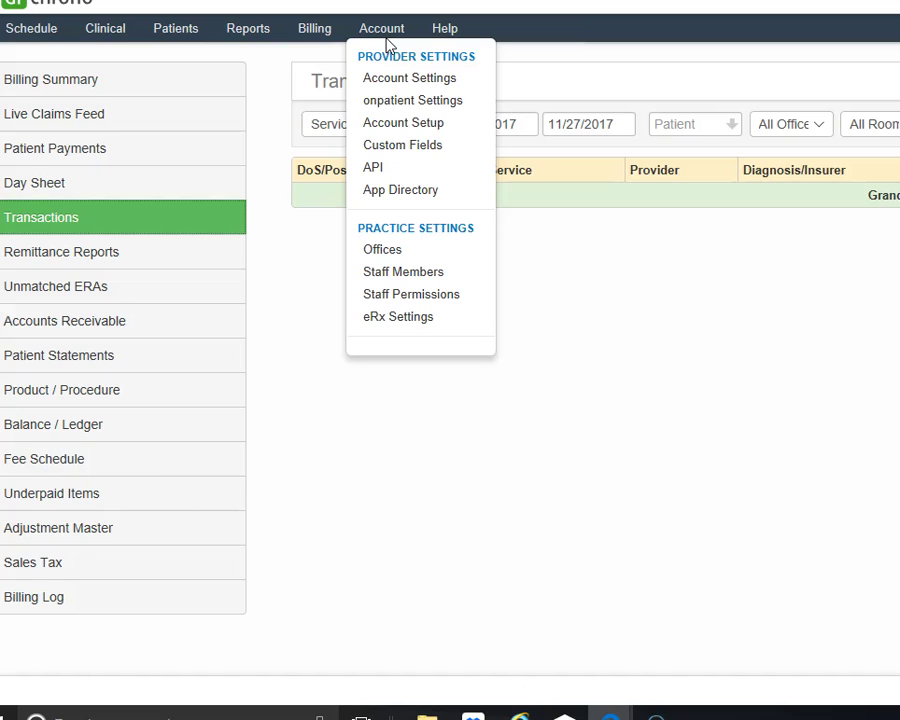
pyautogui.click(398, 82)
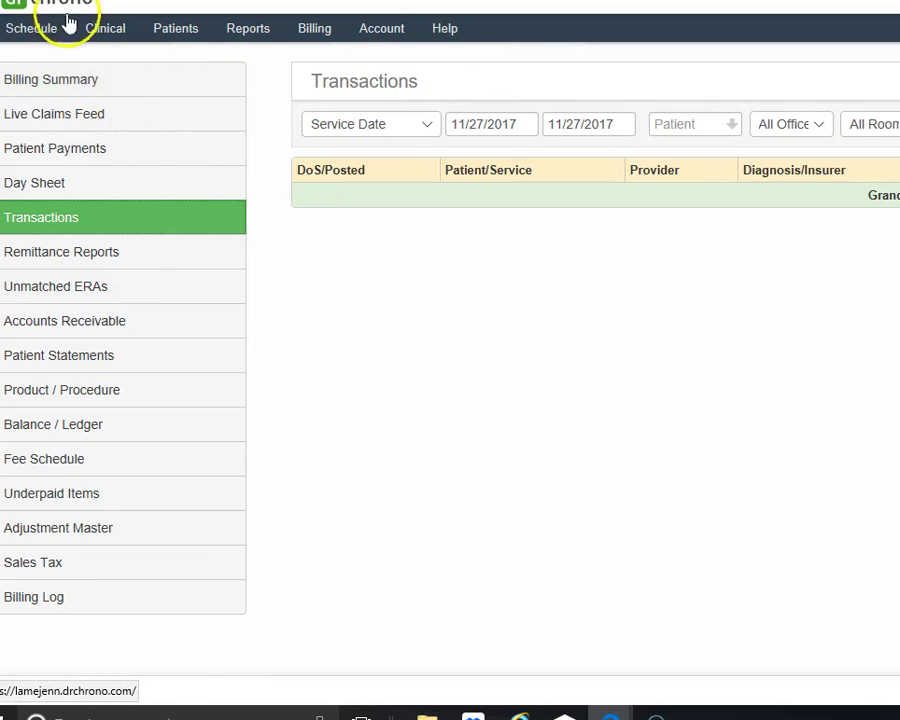
pyautogui.moveTo(30, 30)
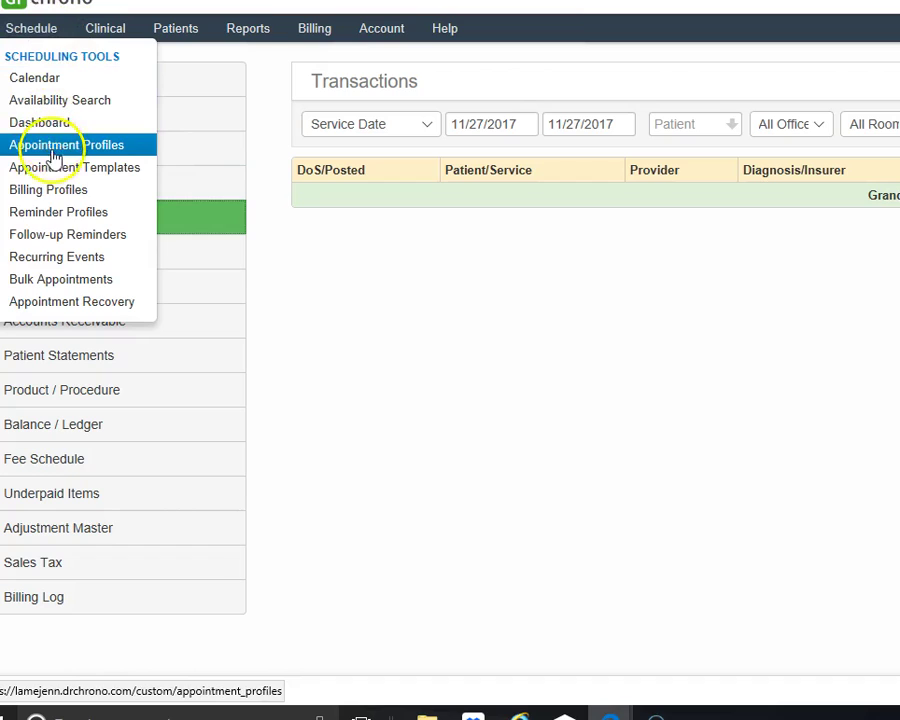
pyautogui.click(57, 287)
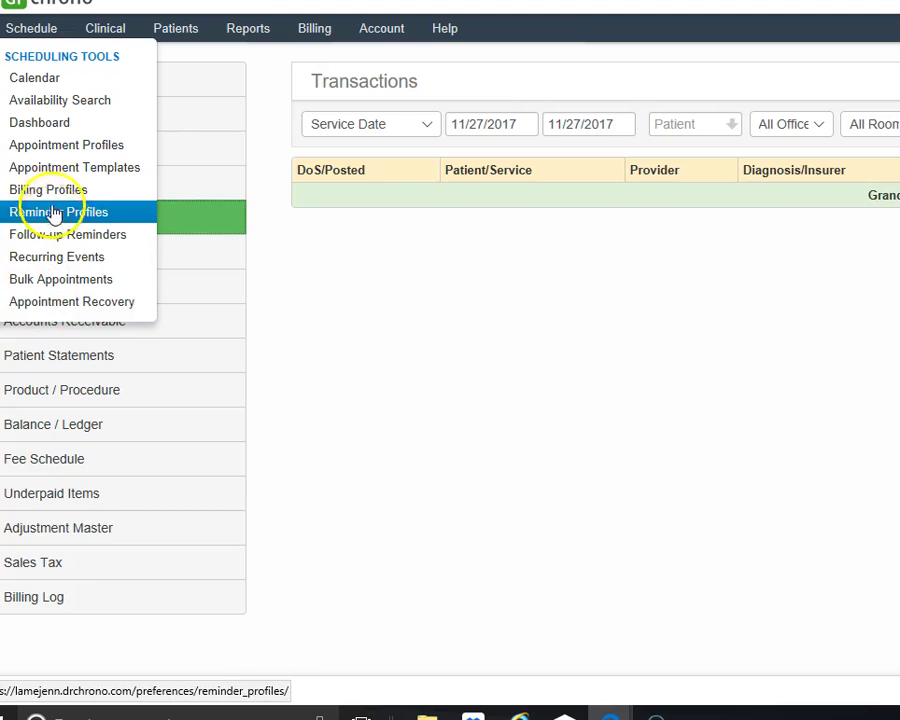
pyautogui.click(117, 35)
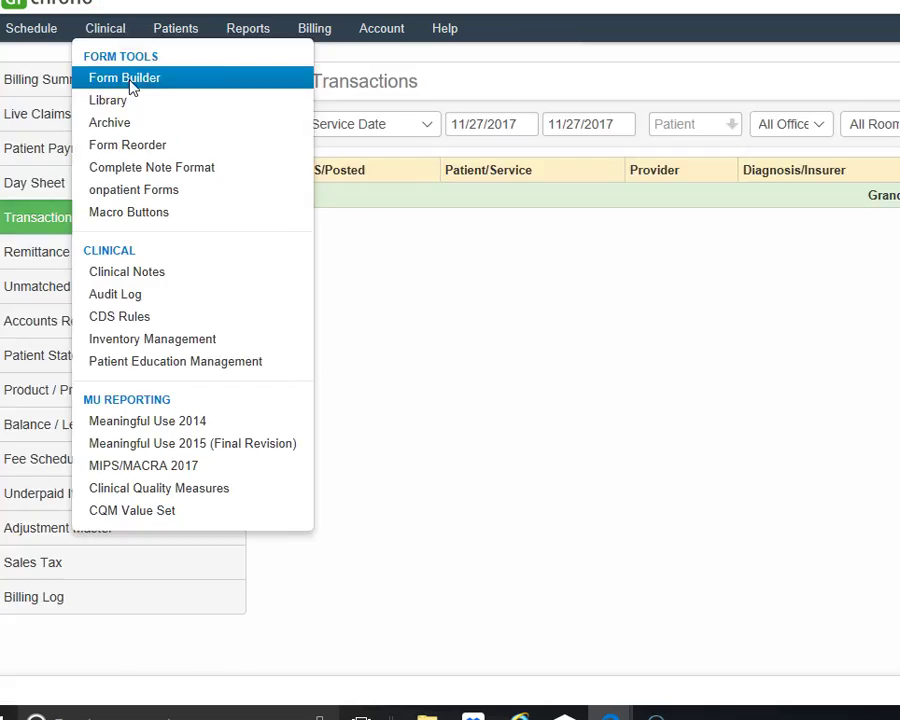
# In Form Builder, load the H&P CC preset, then SOAP Subjective, Objective, Assessment and Plan presets.
pyautogui.click(131, 86)
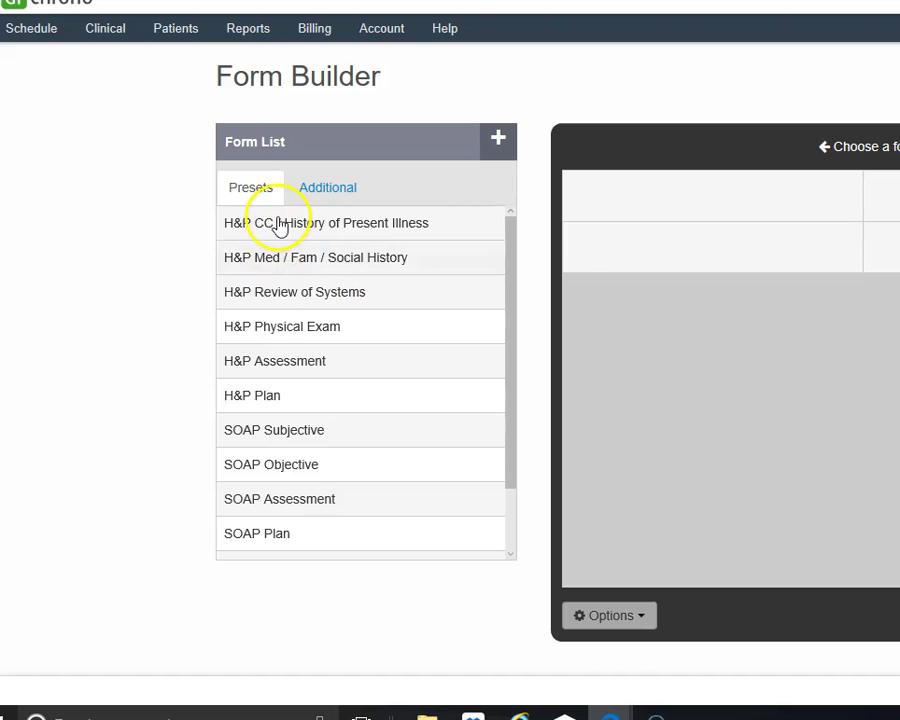
pyautogui.click(281, 228)
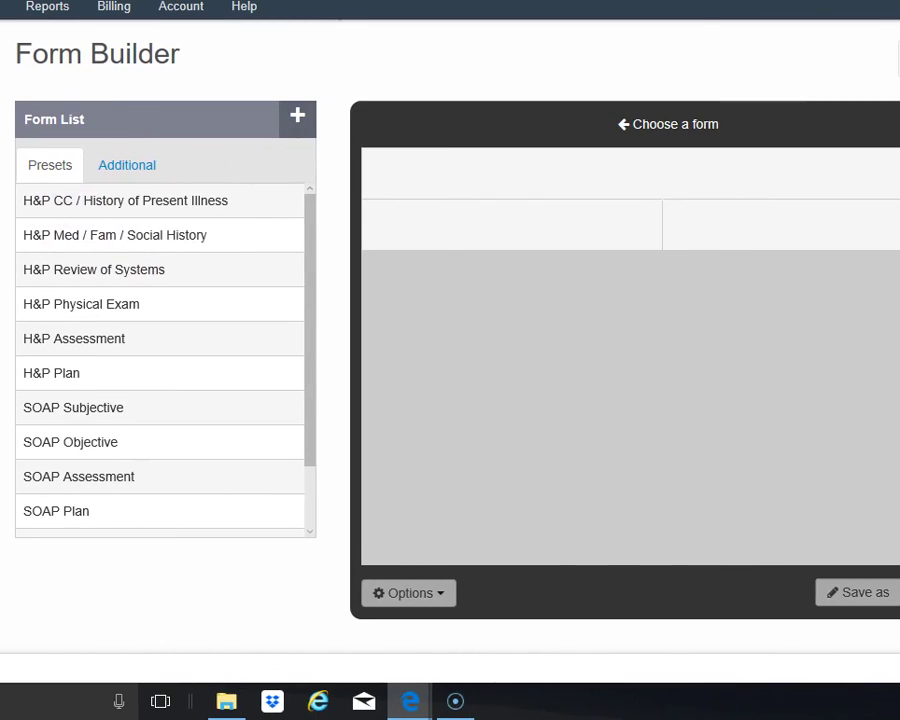
pyautogui.click(80, 410)
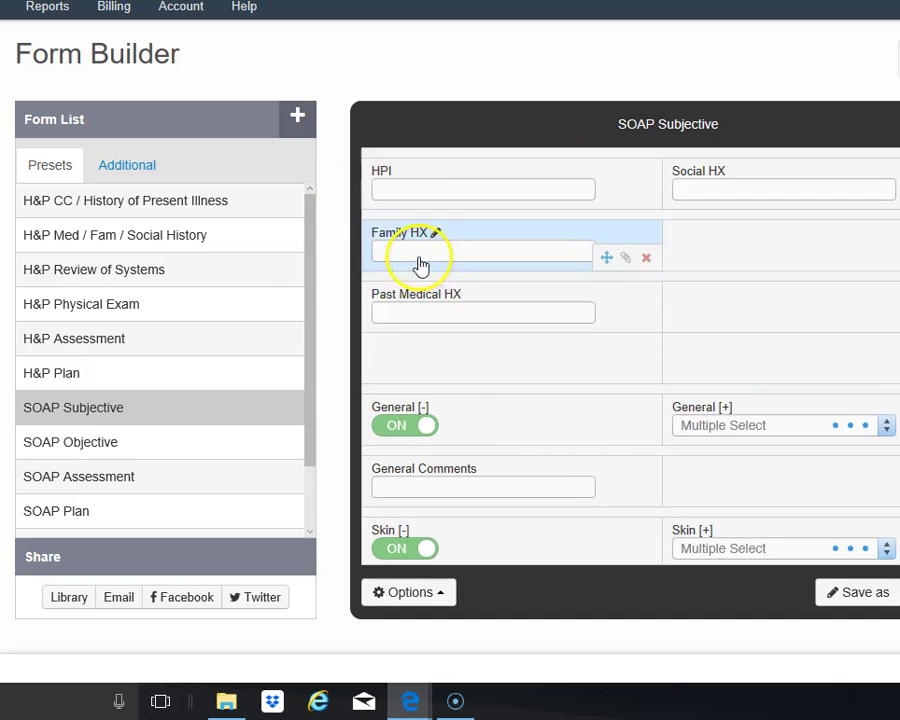
pyautogui.click(97, 459)
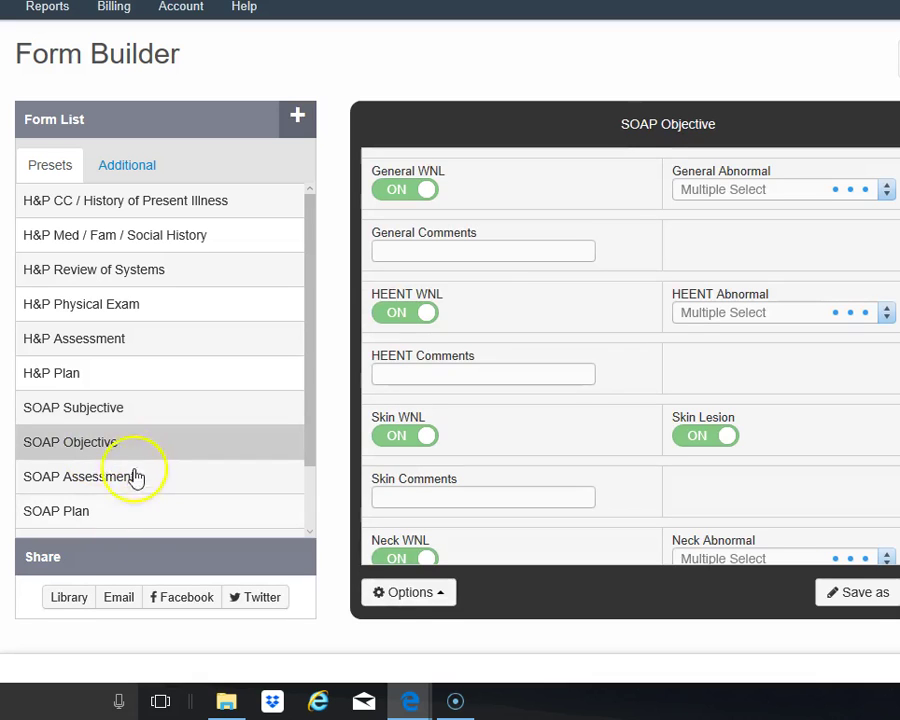
pyautogui.click(105, 480)
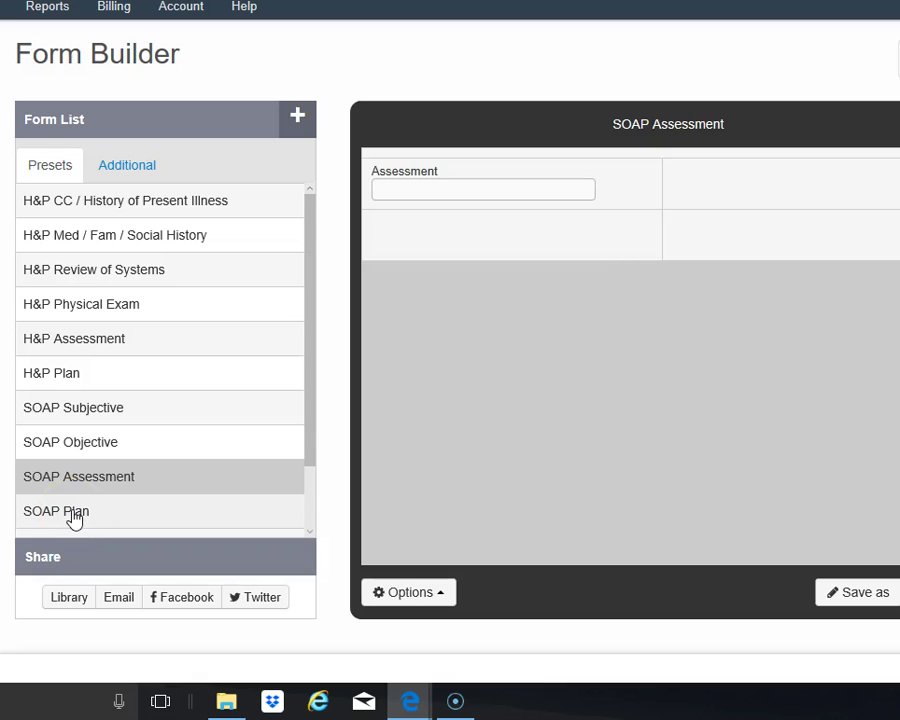
pyautogui.click(205, 520)
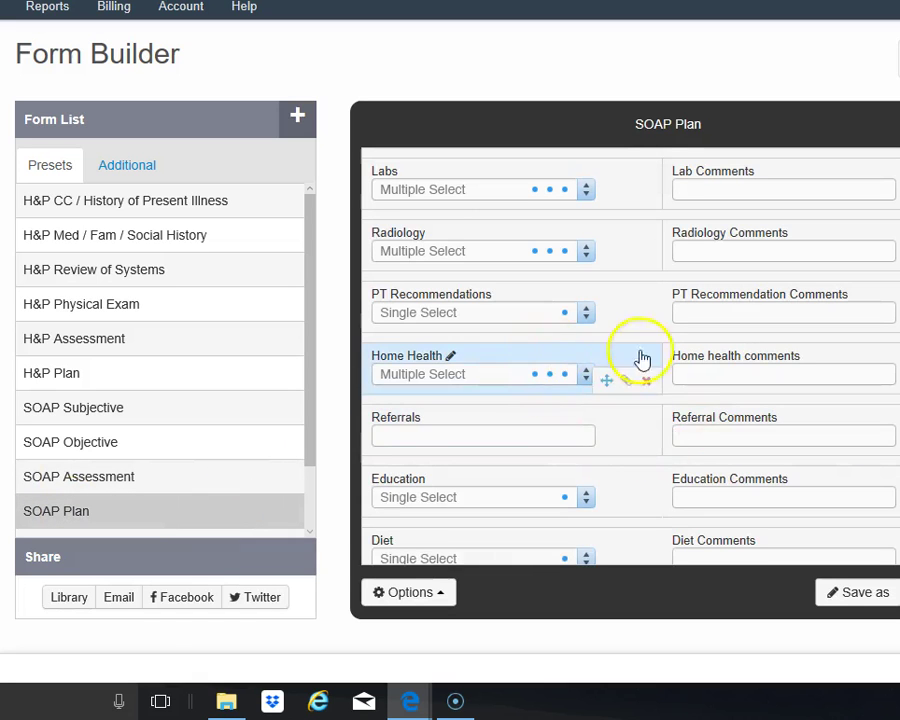
# Inspect the General Instruction Comments and Referrals field settings, cancelling without changes.
pyautogui.scroll(-2, 643, 358)
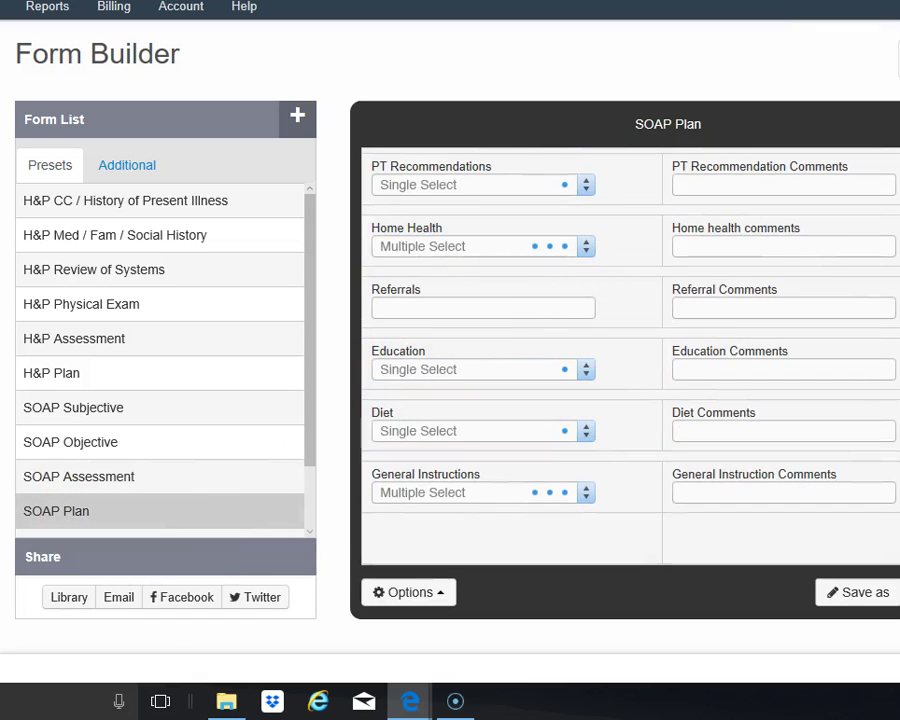
pyautogui.tripleClick(97, 54)
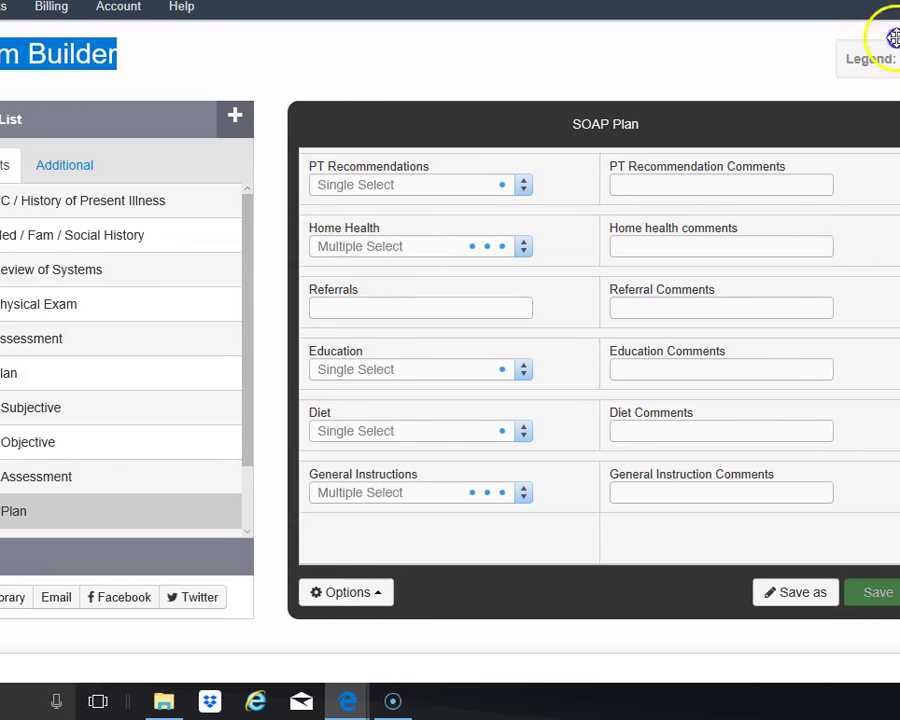
pyautogui.click(643, 490)
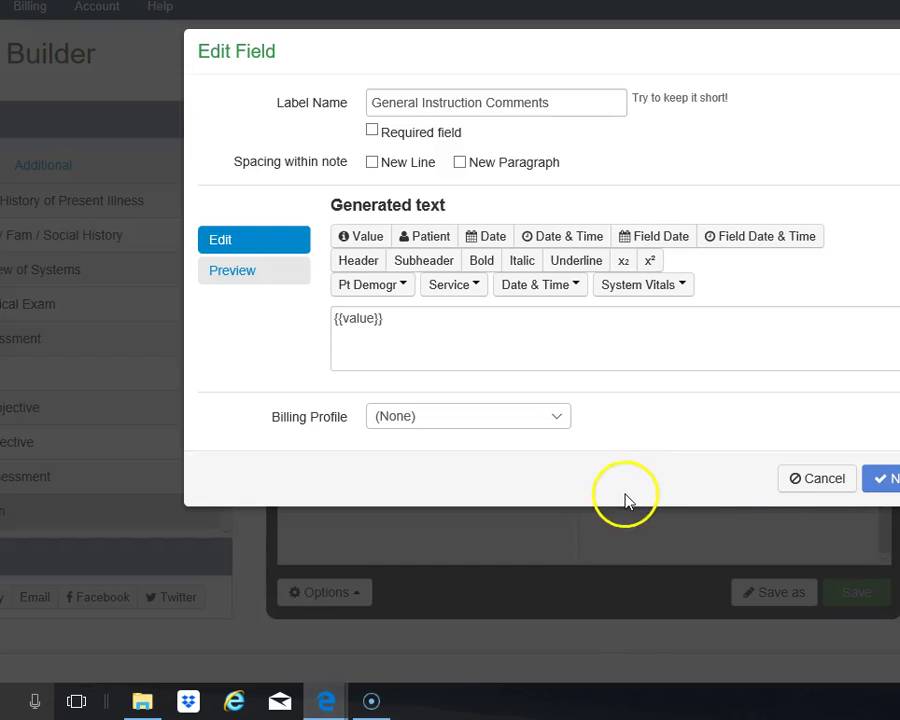
pyautogui.click(826, 478)
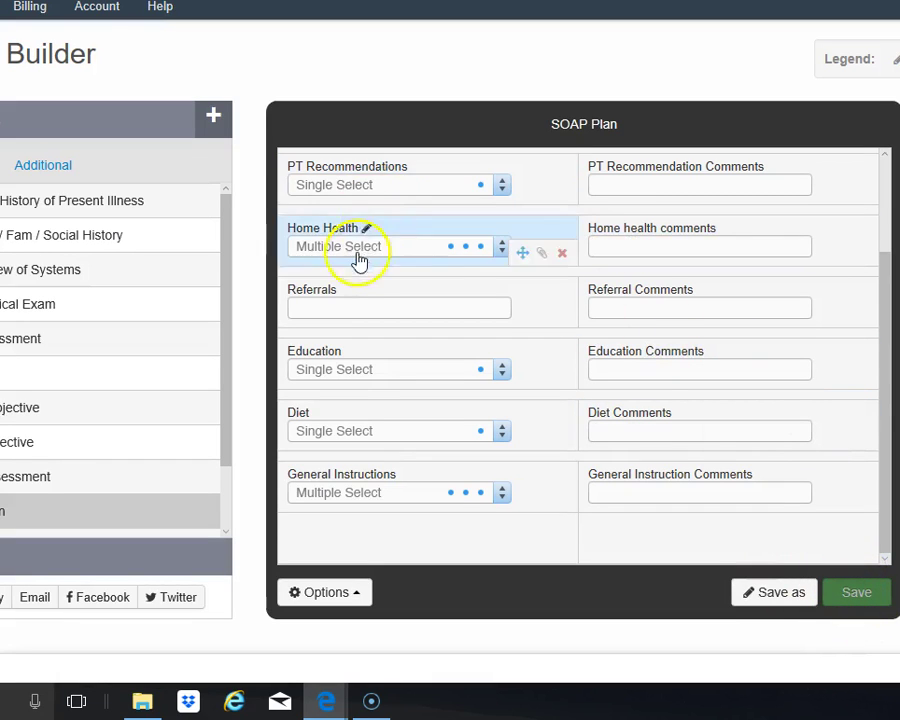
pyautogui.click(330, 316)
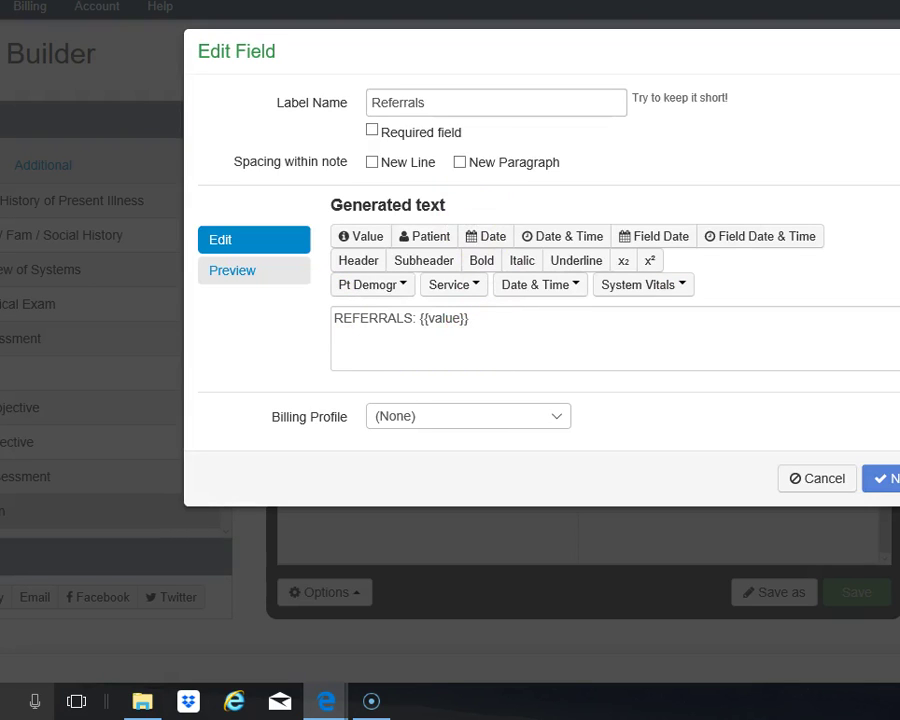
pyautogui.click(819, 482)
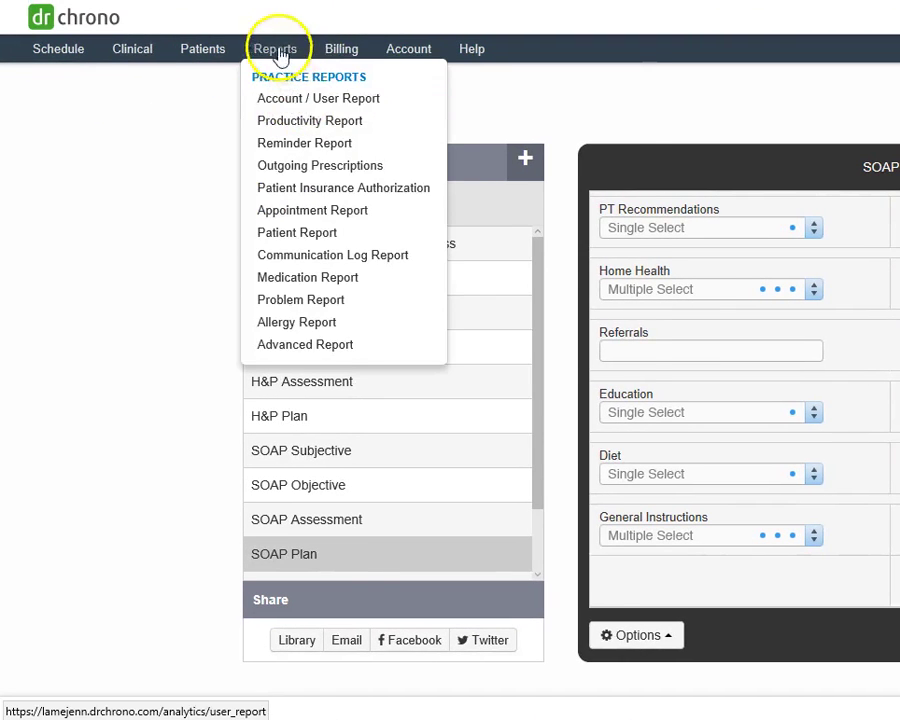
# From Patients > Consent Forms, open the HIPAA Data Use Agreement PDF and review its Notice of Privacy Practices.
pyautogui.moveTo(36, 18)
pyautogui.moveTo(205, 50)
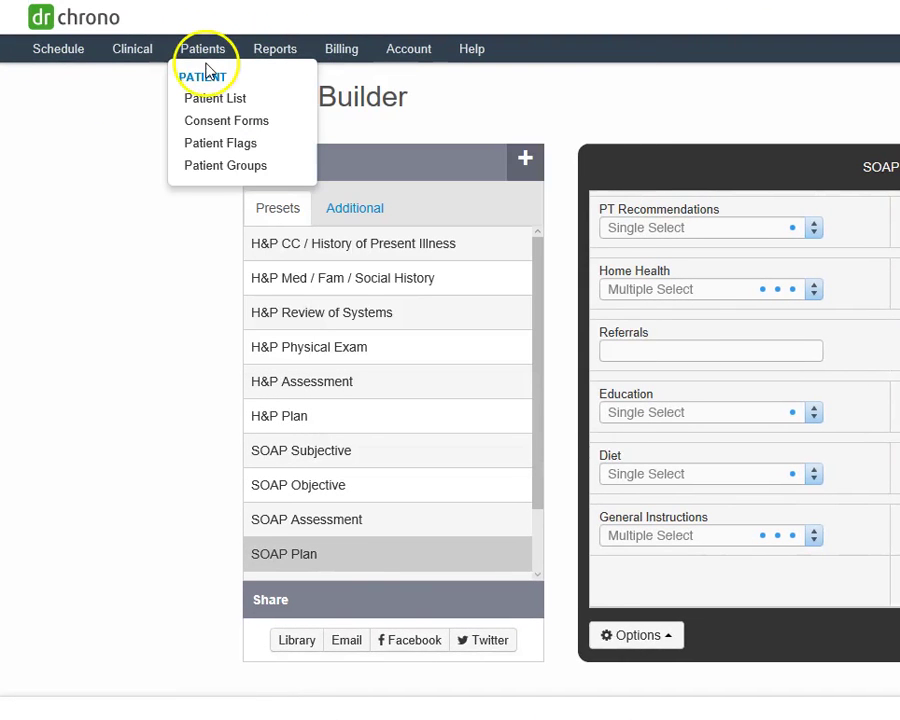
pyautogui.click(226, 122)
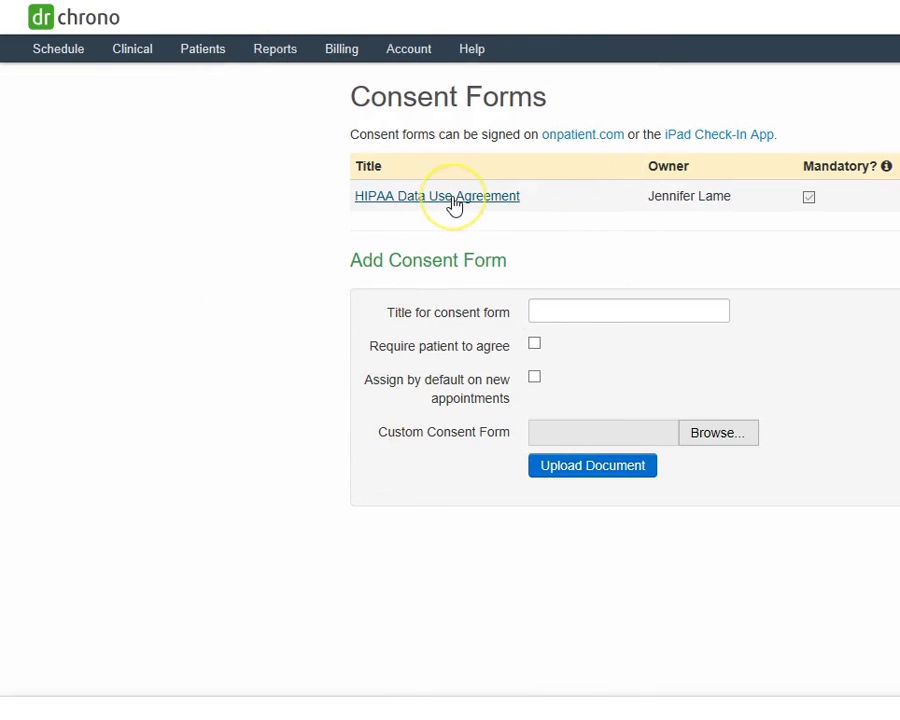
pyautogui.click(455, 200)
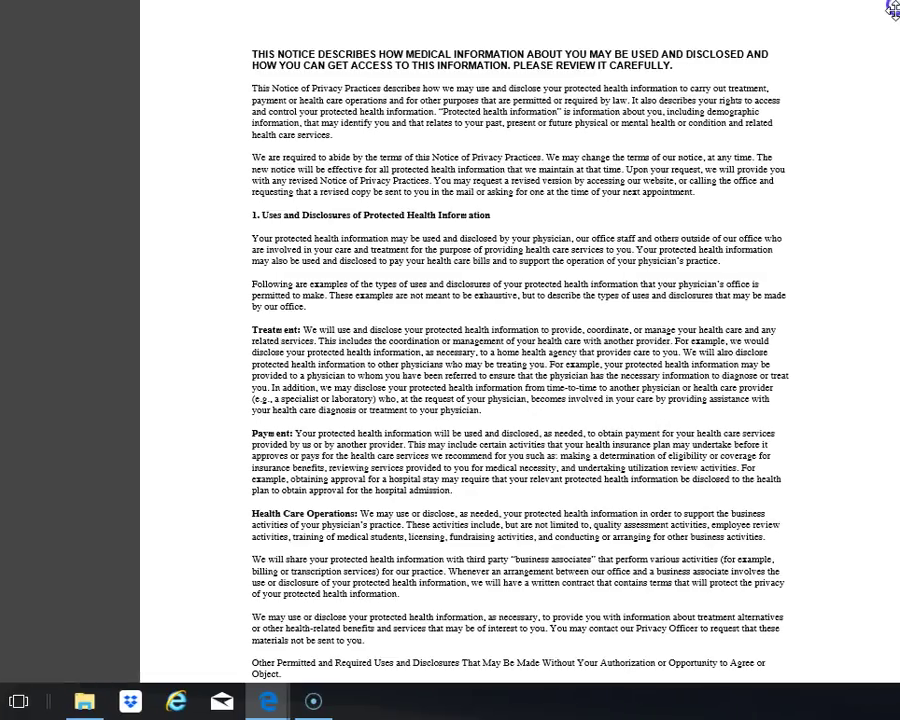
pyautogui.scroll(-20, 508, 132)
pyautogui.scroll(-10, 505, 135)
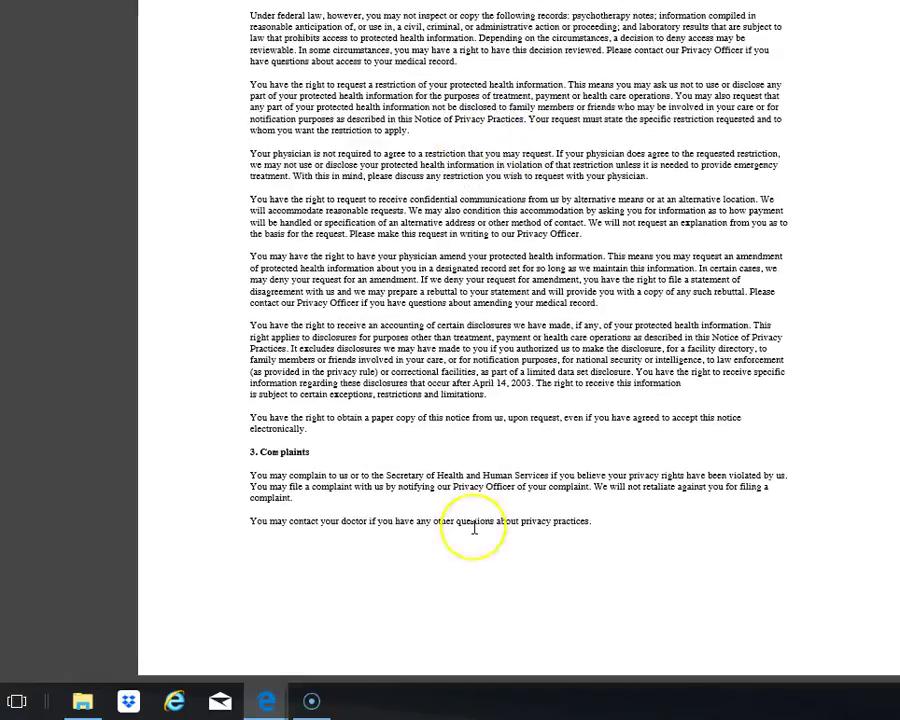
pyautogui.scroll(20, 474, 527)
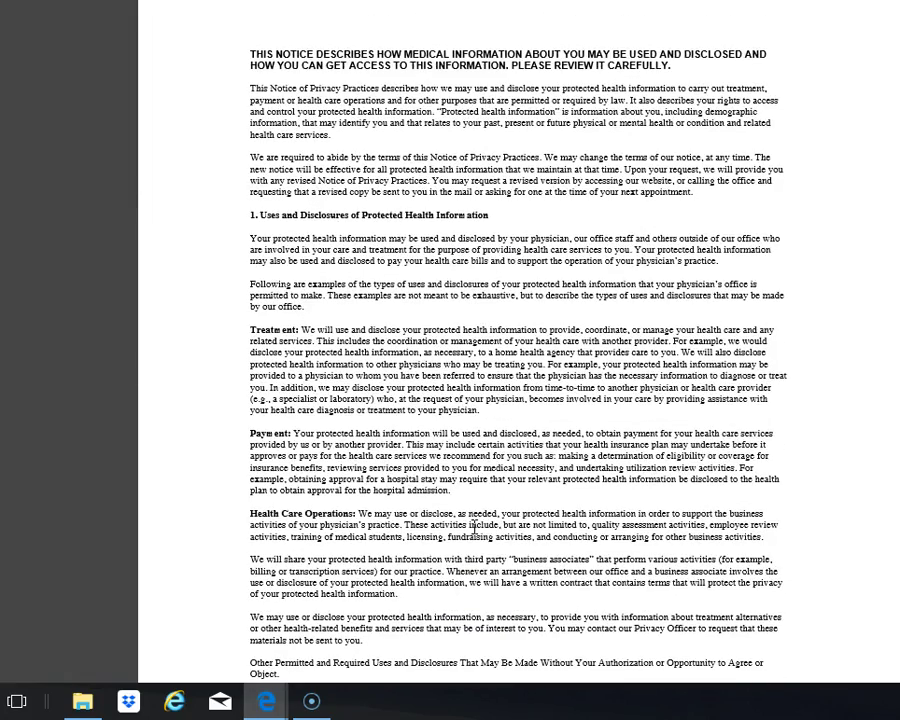